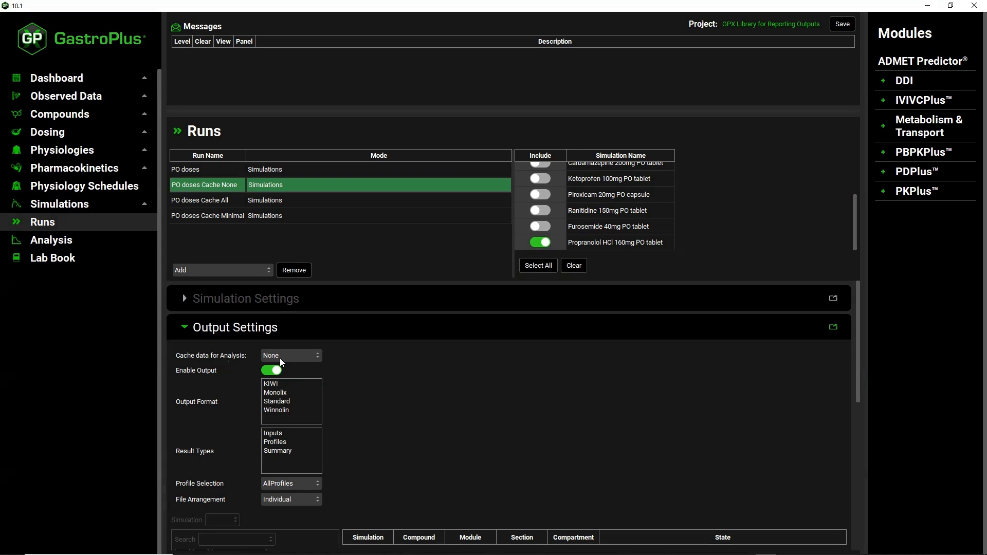
# Check the Cache data for Analysis setting of the PO doses Cache None run, keeping None, and of the Cache All and Cache Minimal runs.
pyautogui.click(280, 359)
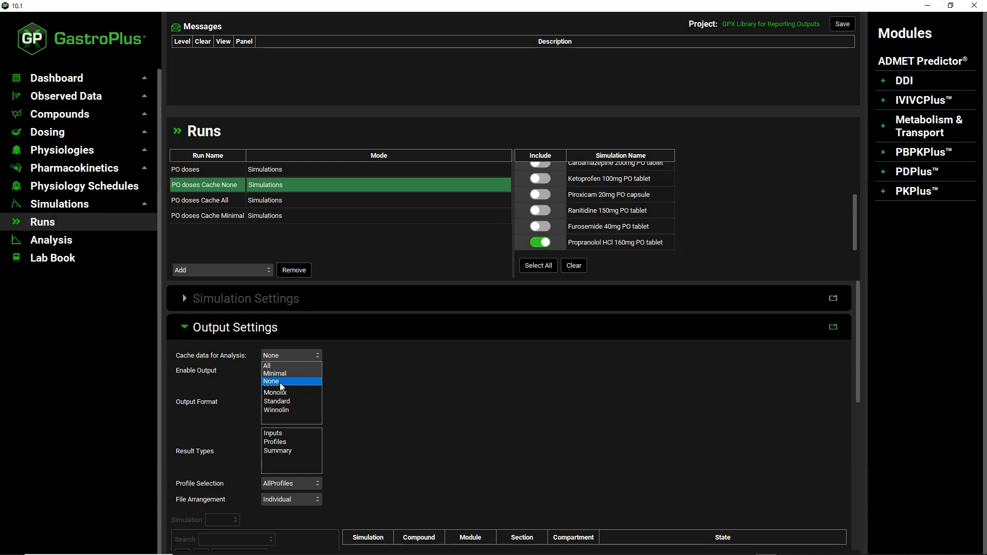
pyautogui.click(287, 380)
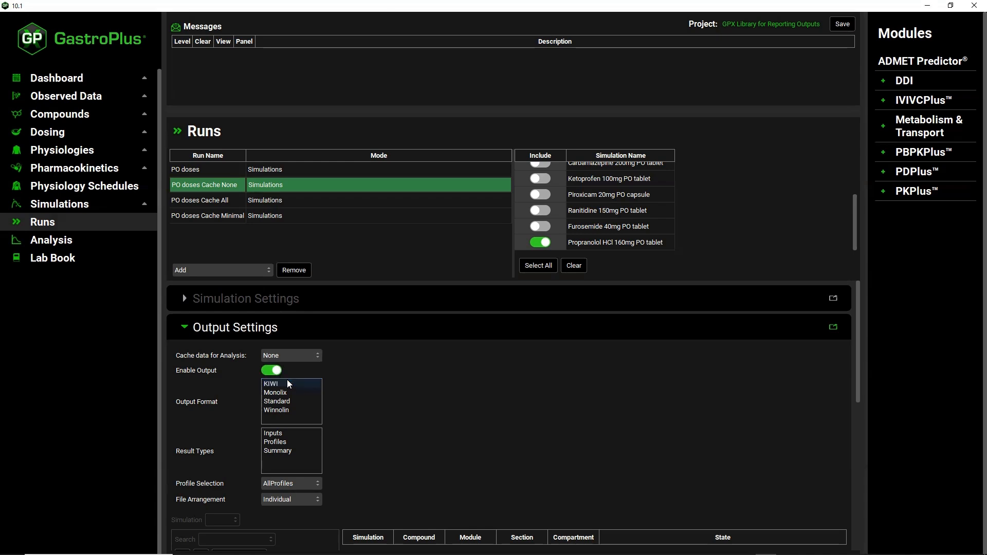
pyautogui.click(211, 201)
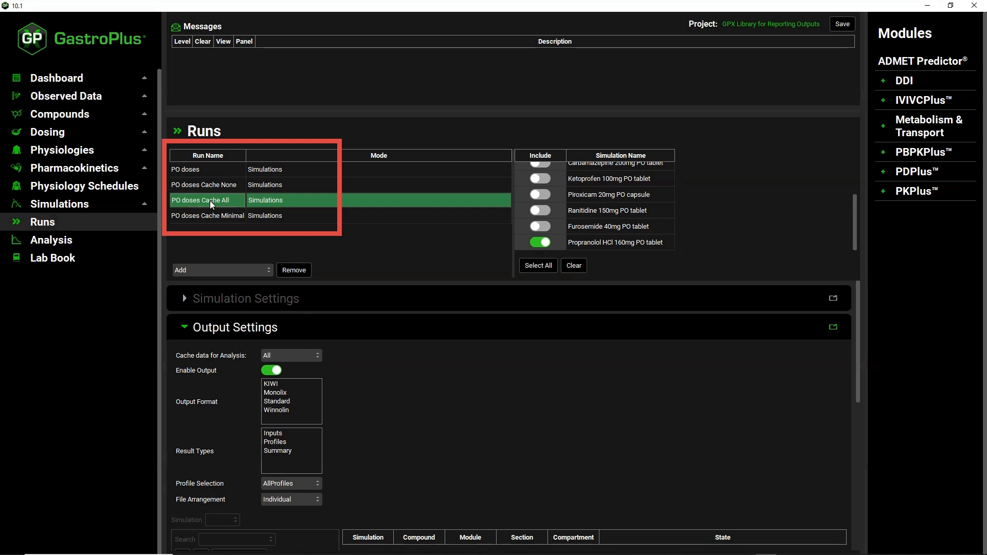
pyautogui.click(210, 215)
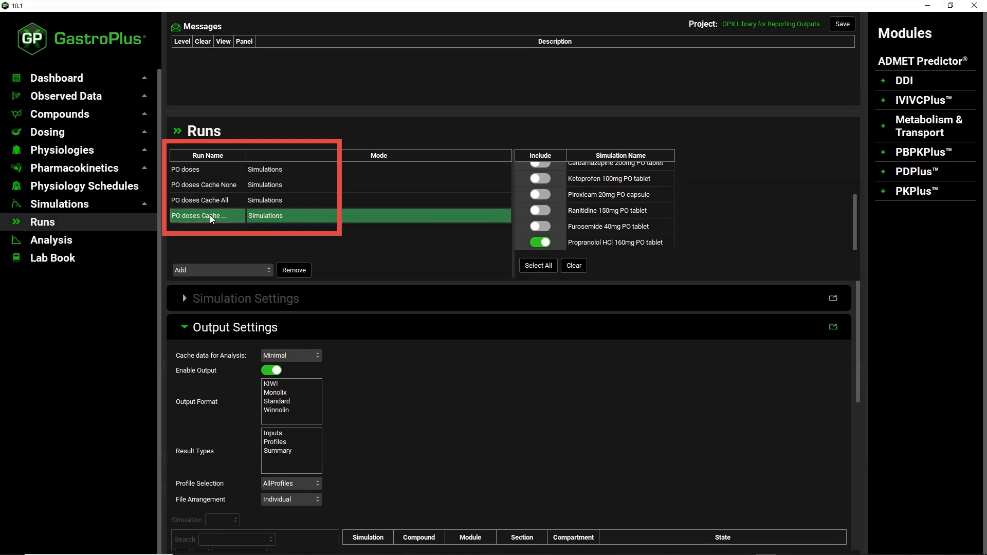
# Examine the PO doses Cache None run in the Analysis Key View, from absorption and dissolution through to elimination.
pyautogui.click(52, 241)
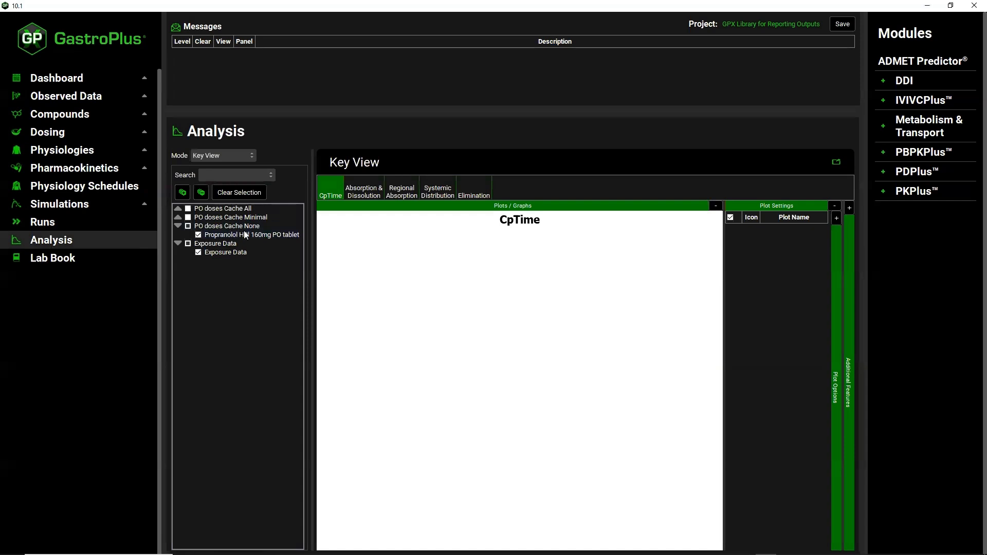
pyautogui.click(381, 191)
pyautogui.click(400, 191)
pyautogui.click(436, 191)
pyautogui.click(482, 192)
# Plot only the PO doses Cache All run and review its elimination, distribution, absorption and CpTime plots.
pyautogui.click(188, 209)
pyautogui.click(188, 227)
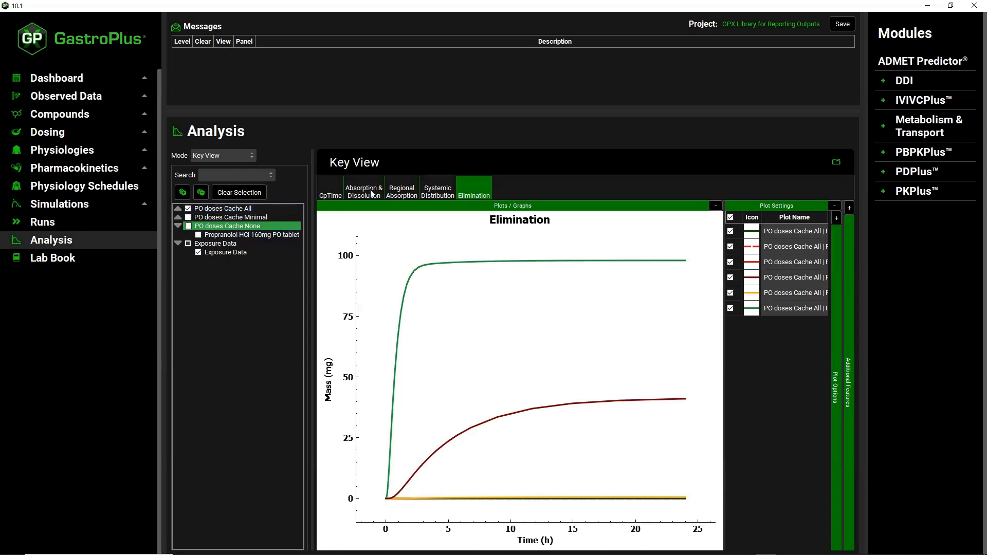
pyautogui.click(434, 191)
pyautogui.click(404, 193)
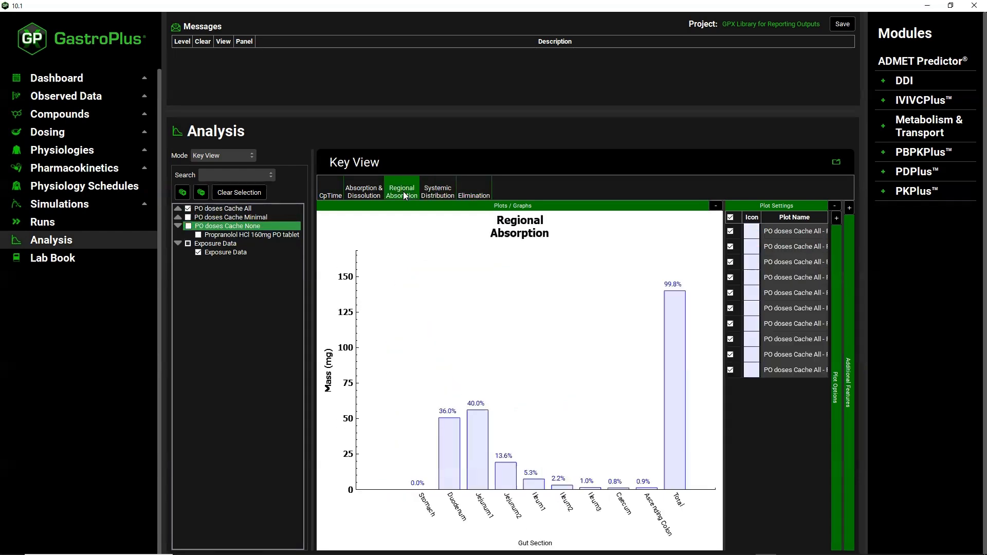
pyautogui.click(372, 194)
pyautogui.click(330, 191)
# Plot the PO doses Cache Minimal run instead of Cache All and review each of its Key View plots.
pyautogui.click(188, 208)
pyautogui.click(188, 217)
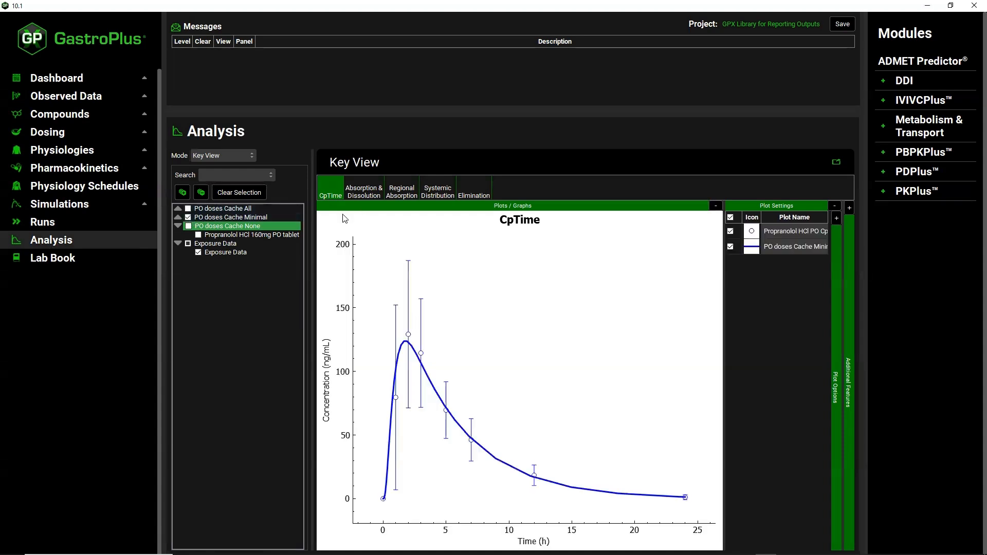
pyautogui.click(373, 195)
pyautogui.click(406, 195)
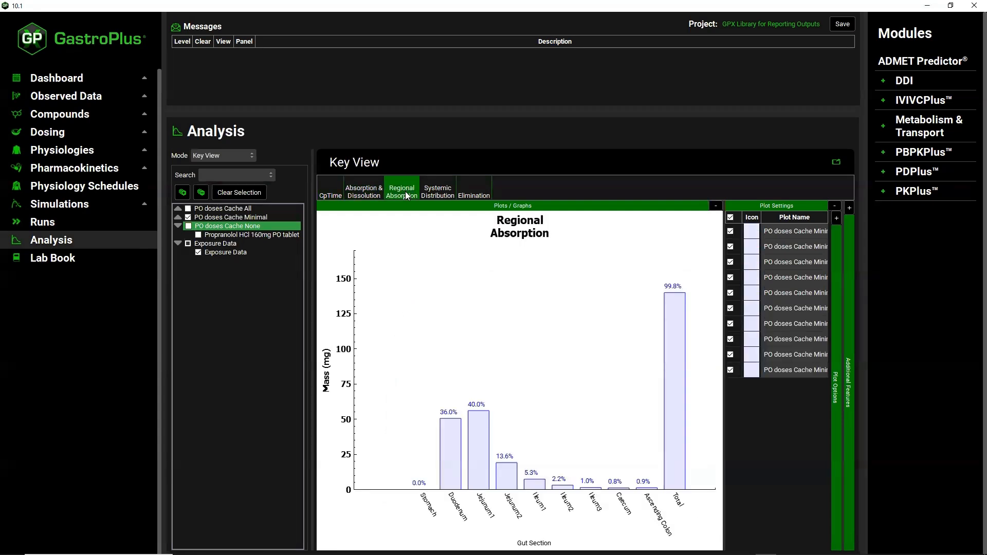
pyautogui.click(446, 198)
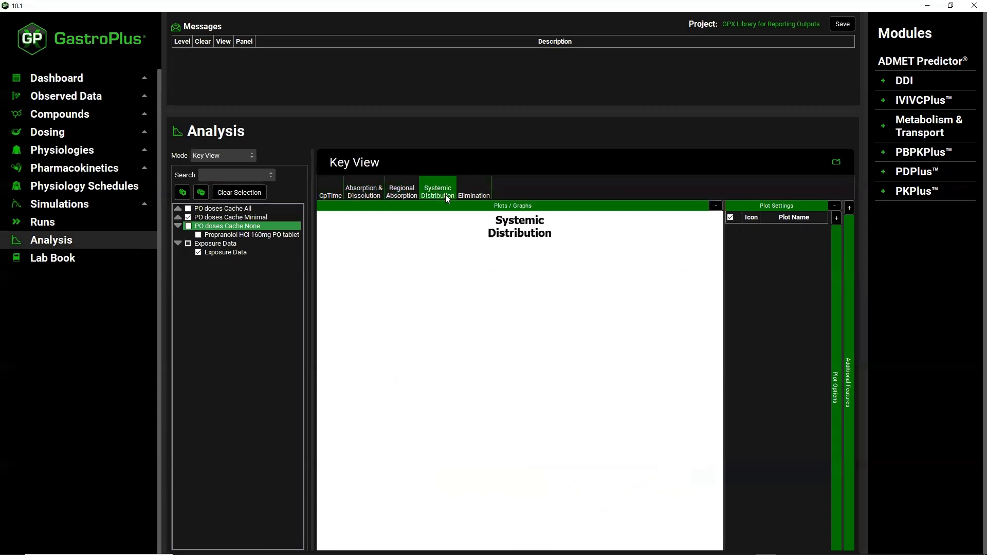
pyautogui.click(476, 193)
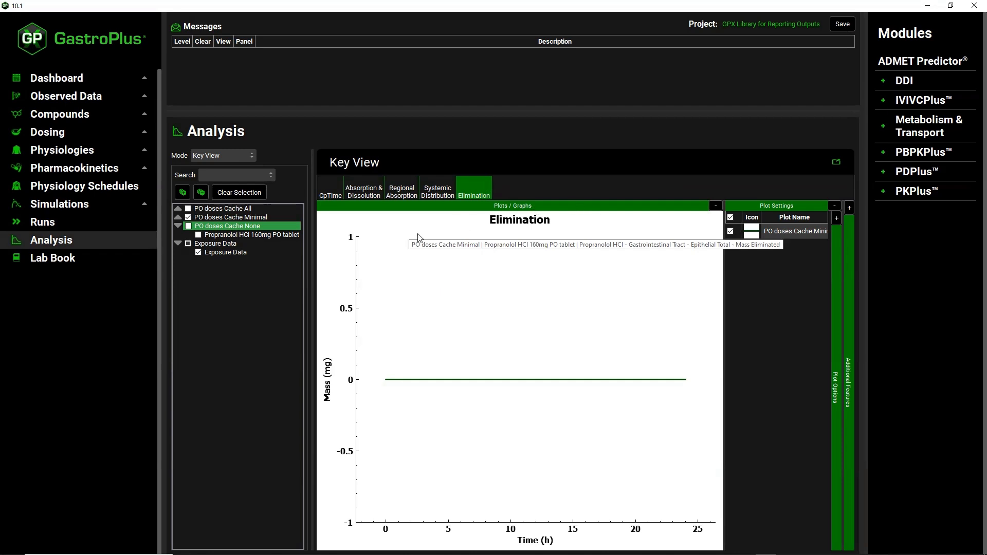
# Compare the Cache All, Cache Minimal and Cache None runs in Summary View and look at their statistics.
pyautogui.click(252, 158)
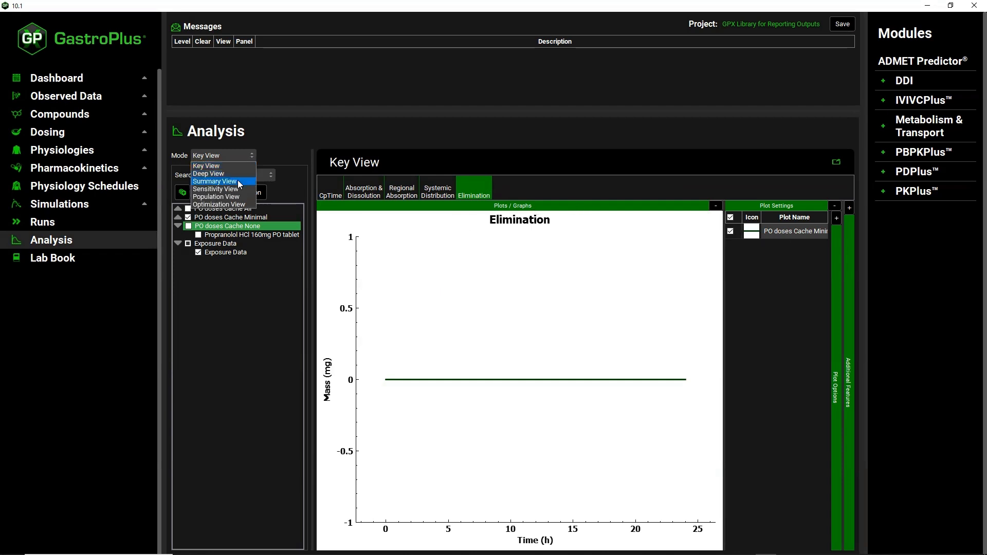
pyautogui.click(237, 181)
pyautogui.click(189, 208)
pyautogui.click(188, 226)
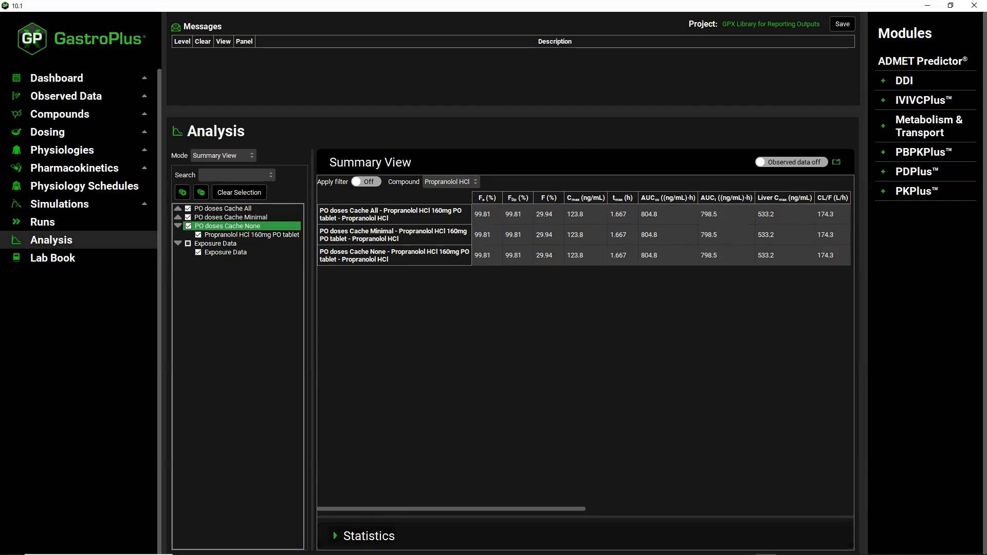
pyautogui.click(334, 535)
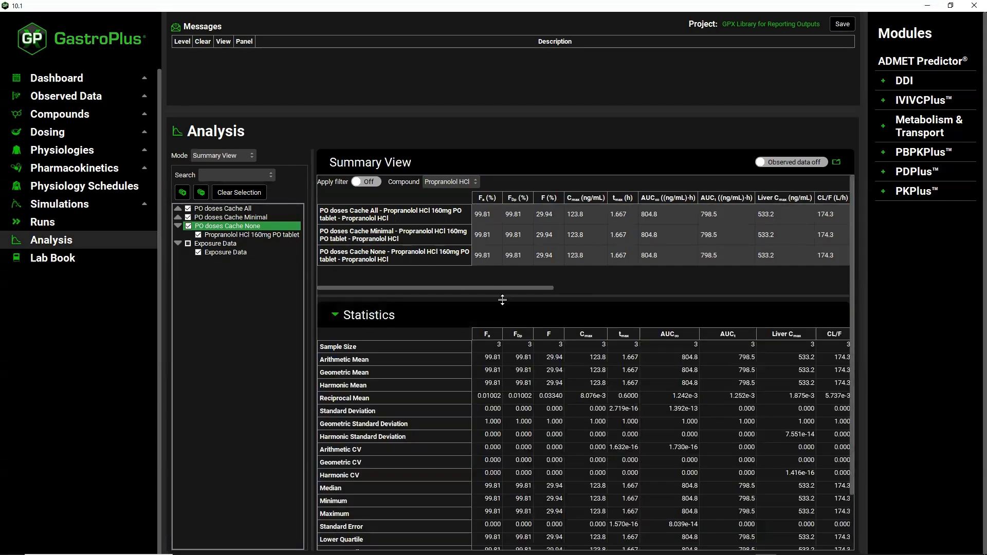
pyautogui.click(336, 315)
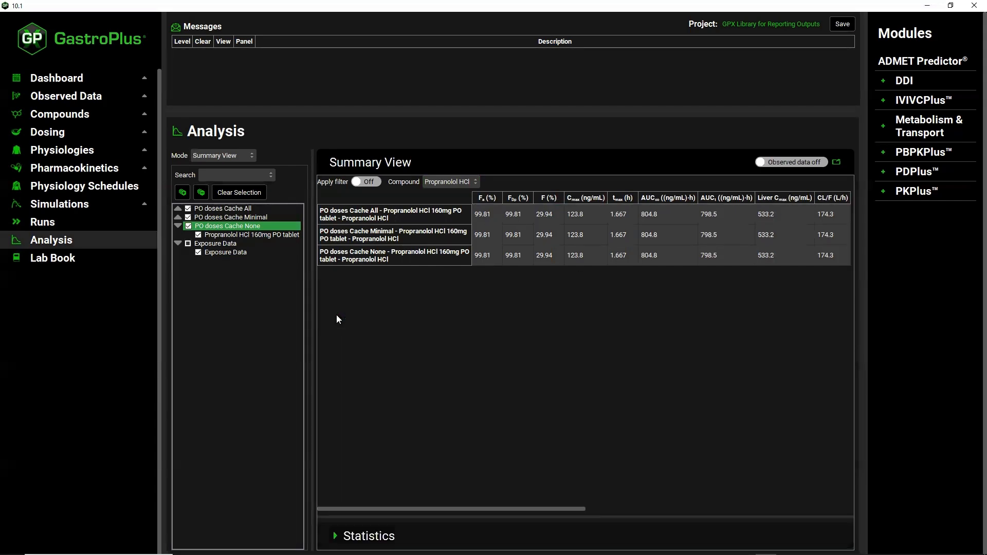
# Configure the PO doses Cache All output as Standard format with Inputs and Summary results, SelectedProfiles and Composite file arrangement.
pyautogui.click(59, 221)
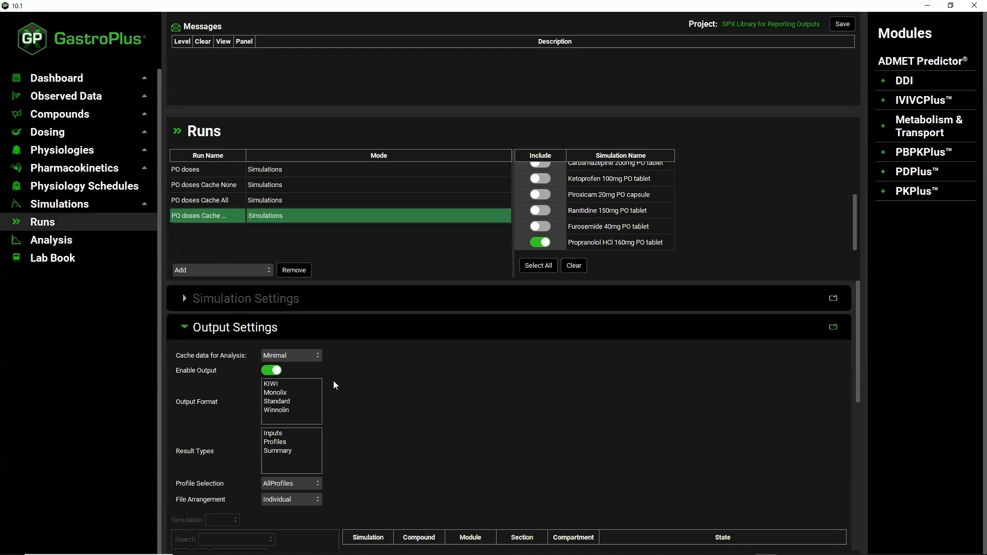
pyautogui.click(216, 199)
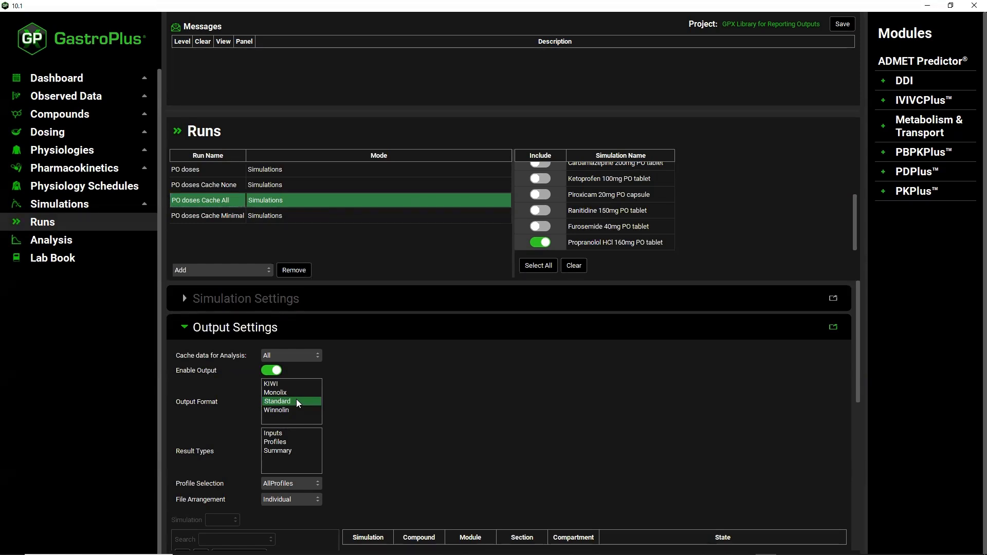
pyautogui.scroll(-1, 296, 399)
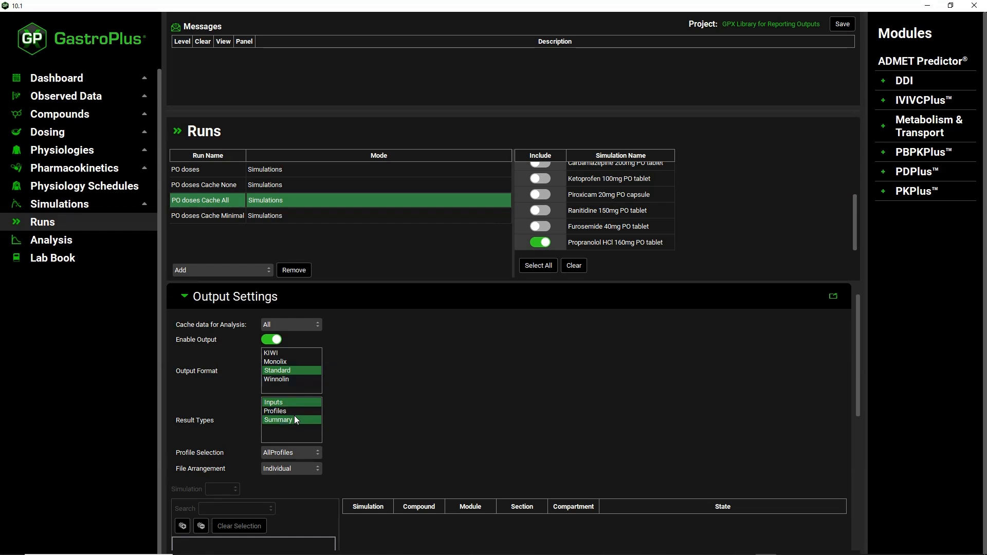
pyautogui.click(295, 453)
pyautogui.click(298, 471)
pyautogui.click(306, 467)
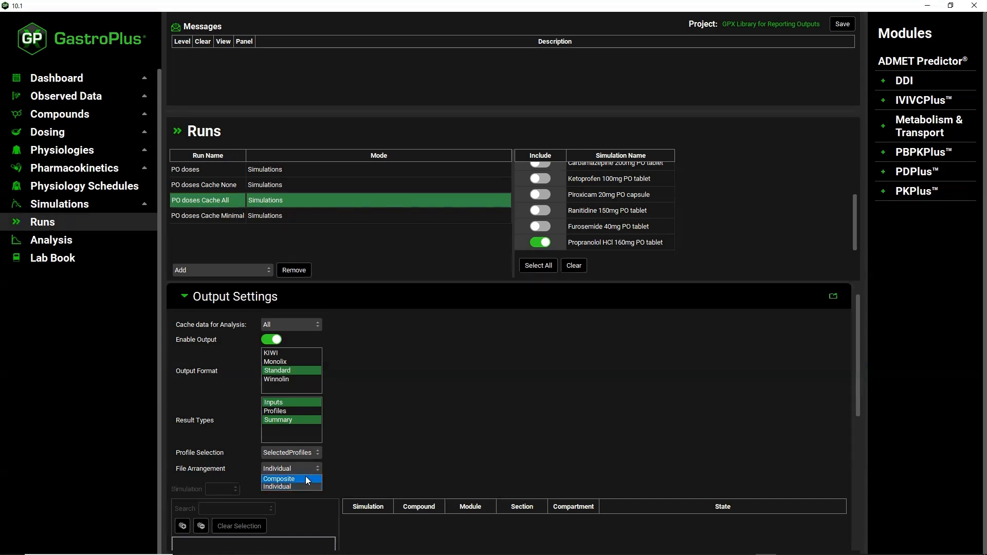
pyautogui.click(306, 480)
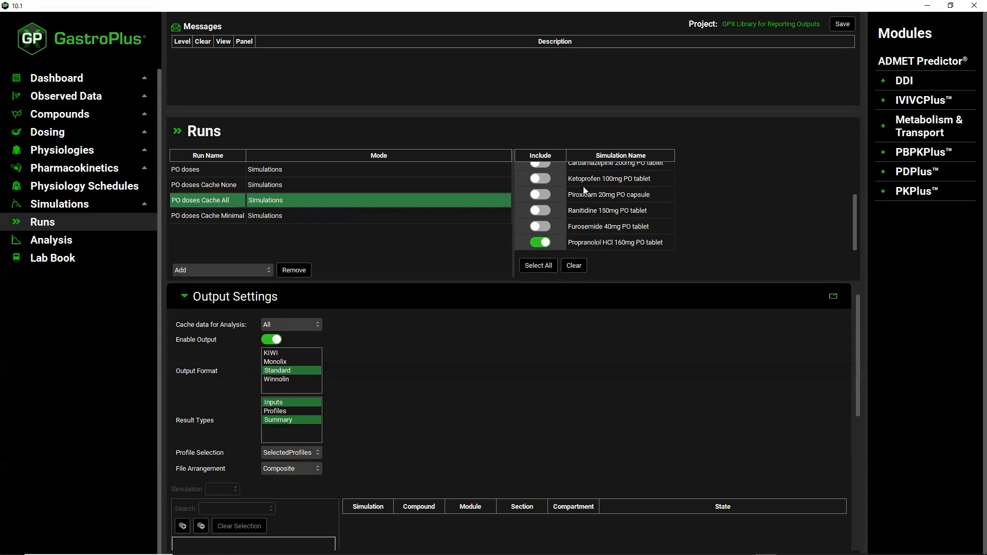
# Execute the PO doses Cache All run with Atenolol 100mg and Brick Dust 10mg PO tablets also included, and view the CpTime plot.
pyautogui.scroll(3, 595, 200)
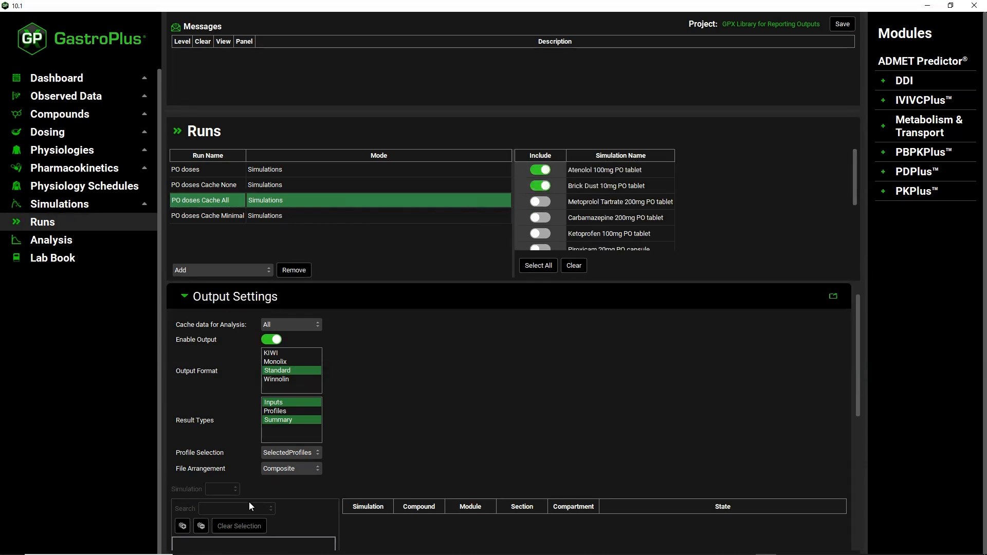
pyautogui.scroll(-3, 249, 501)
pyautogui.click(186, 502)
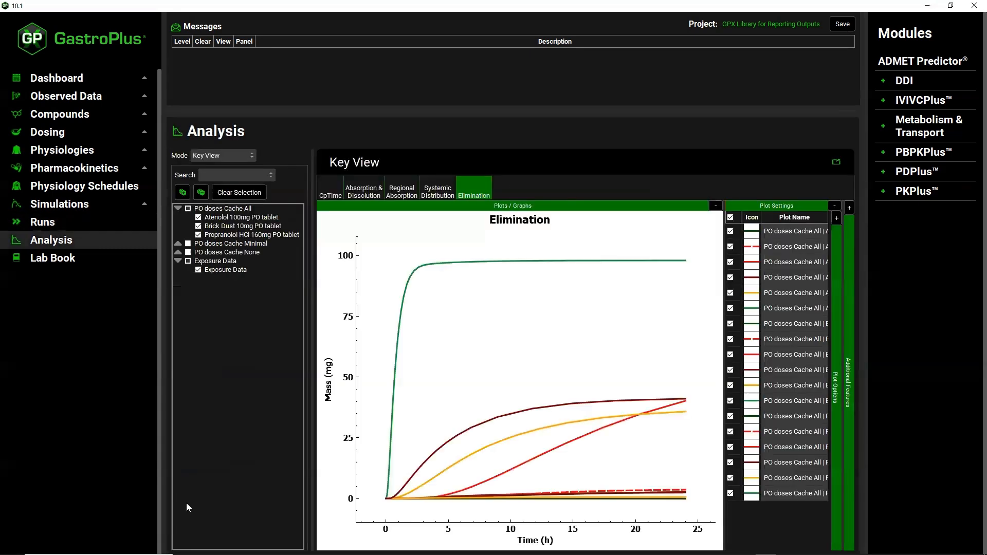
pyautogui.click(340, 183)
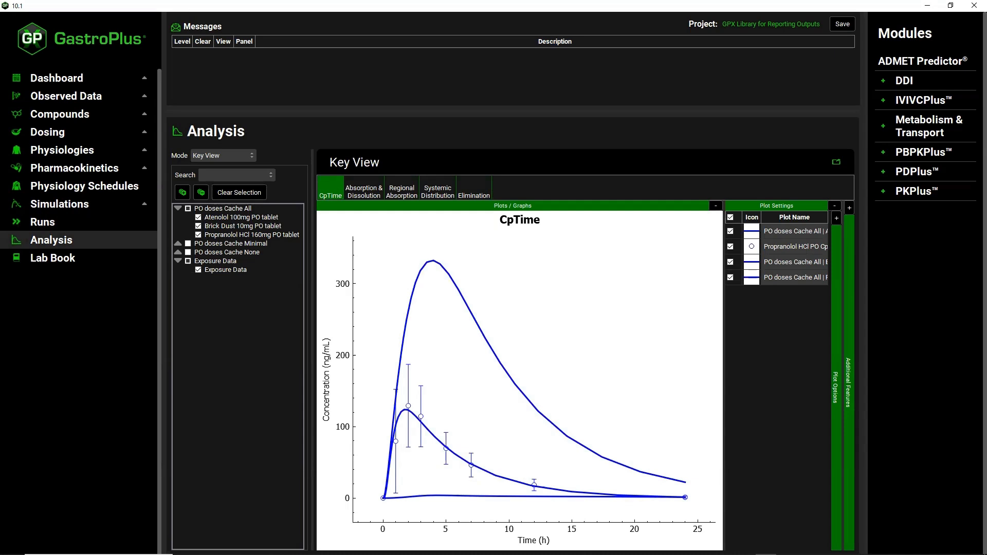
# Switch to File Explorer and open the PO doses Cache All Standard Excel workbook from the PO doses Cache All folder.
pyautogui.hotkey('alt', 'Tab')
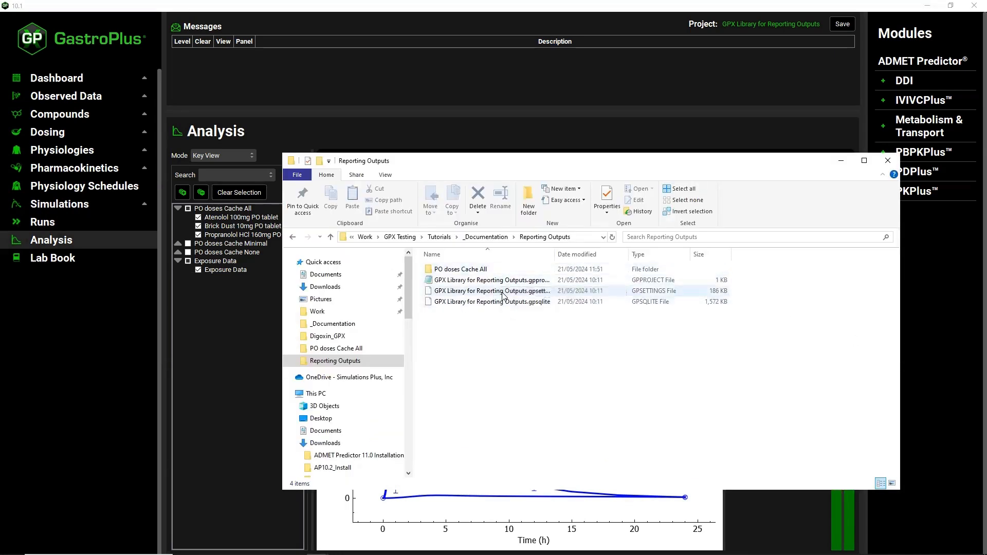
pyautogui.doubleClick(480, 269)
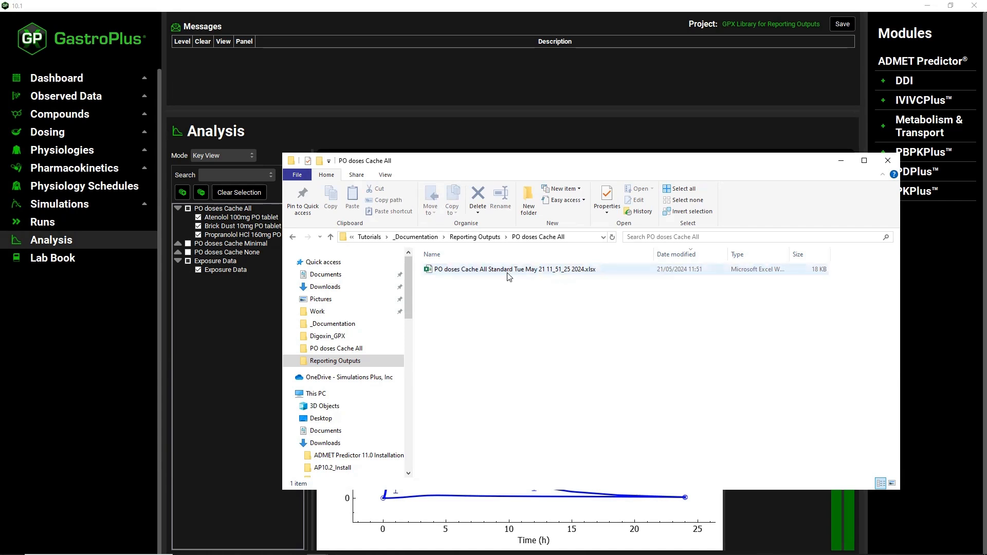
pyautogui.doubleClick(565, 271)
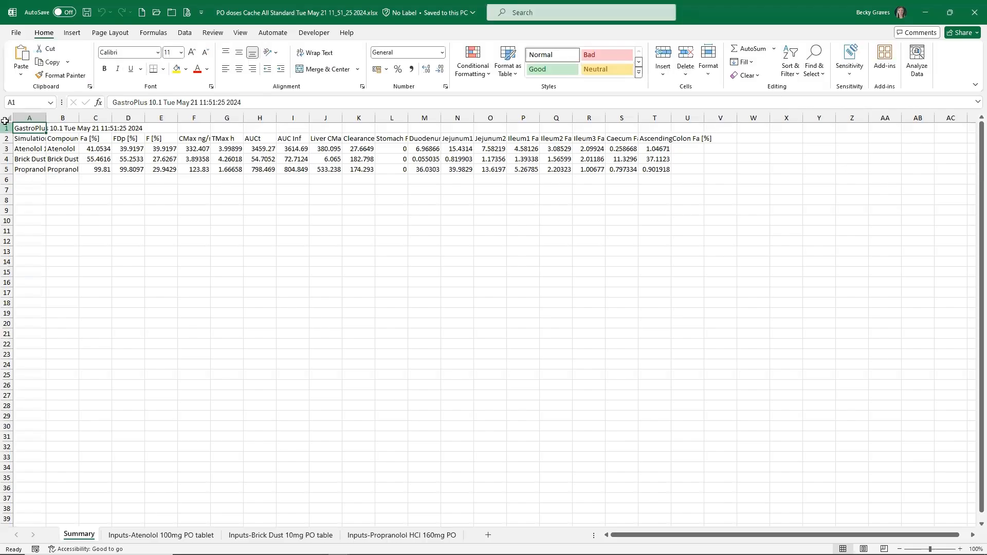
# Autofit all column widths on the Summary sheet.
pyautogui.click(7, 118)
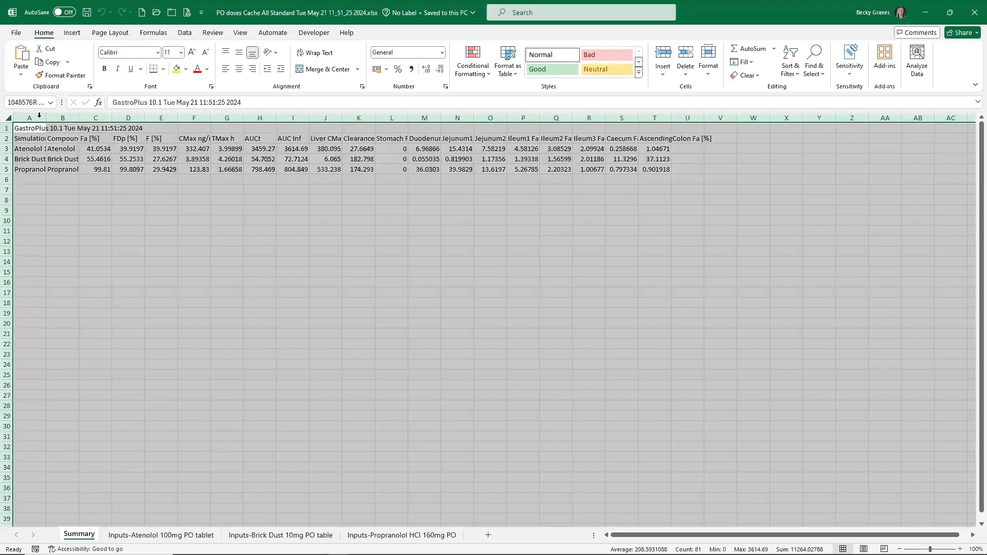
pyautogui.doubleClick(46, 118)
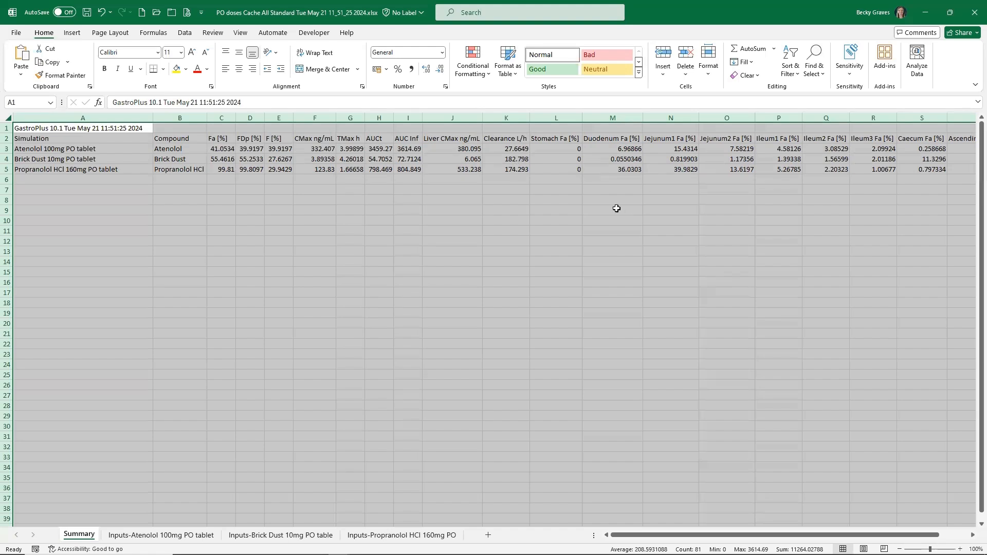
pyautogui.click(582, 179)
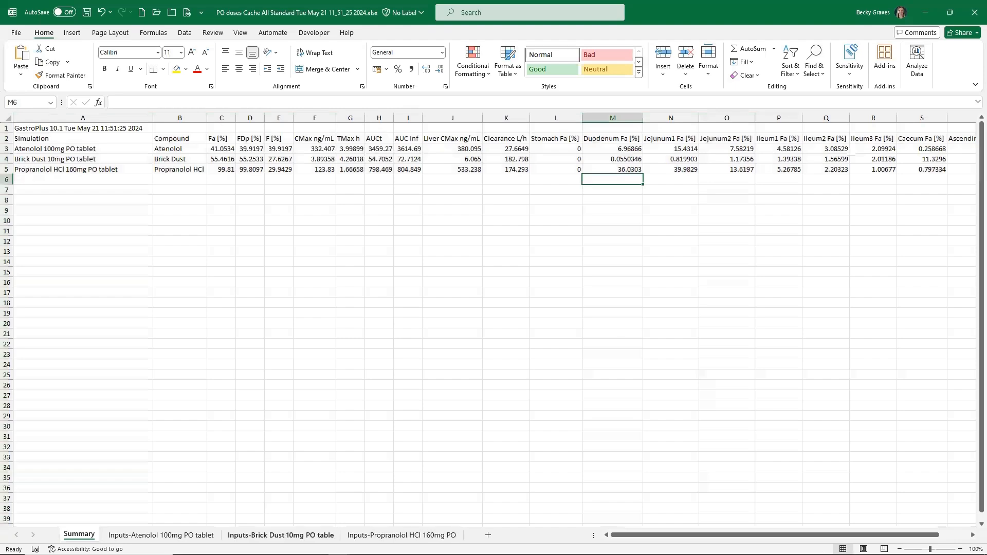
# Autofit all column widths on the Inputs-Atenolol 100mg PO tablet sheet.
pyautogui.click(206, 536)
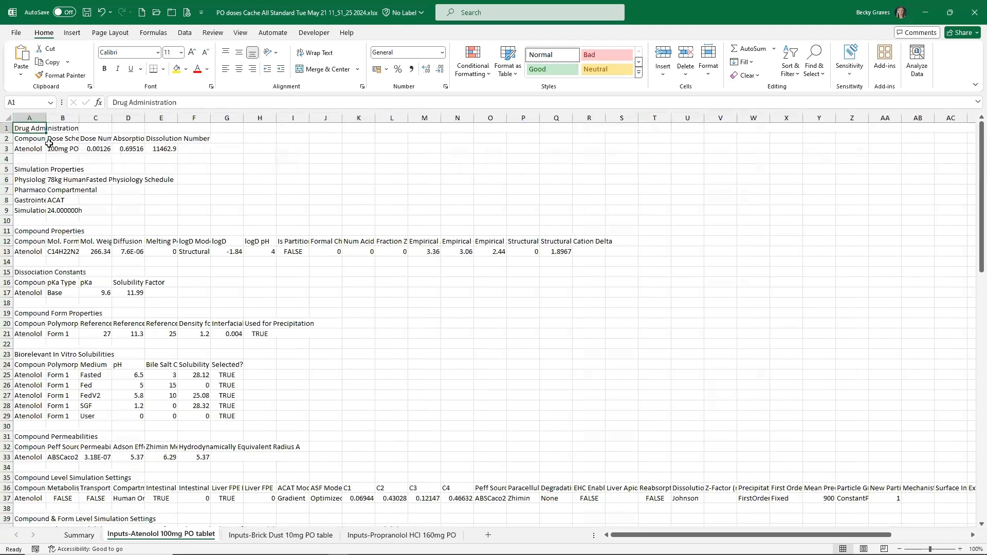
pyautogui.click(9, 118)
pyautogui.doubleClick(45, 115)
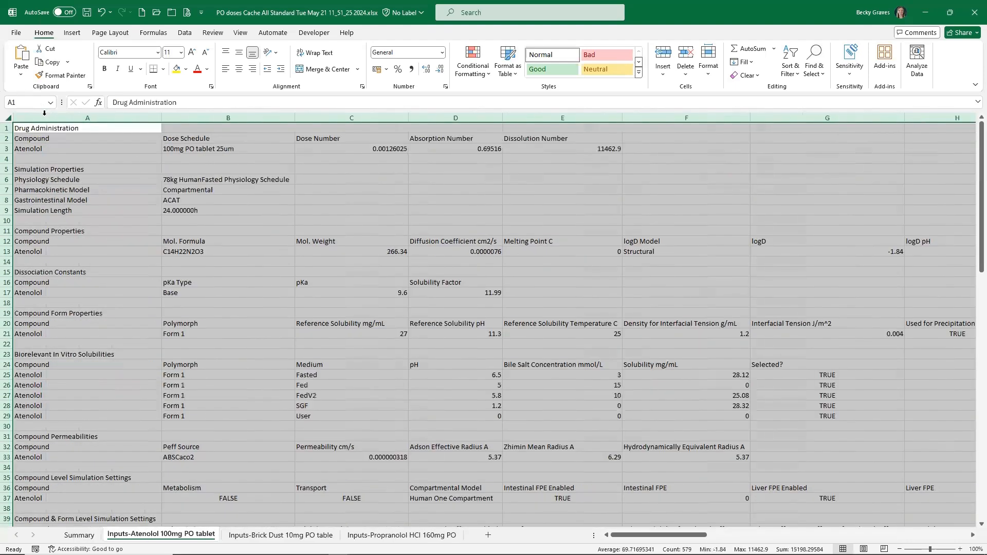
pyautogui.click(44, 138)
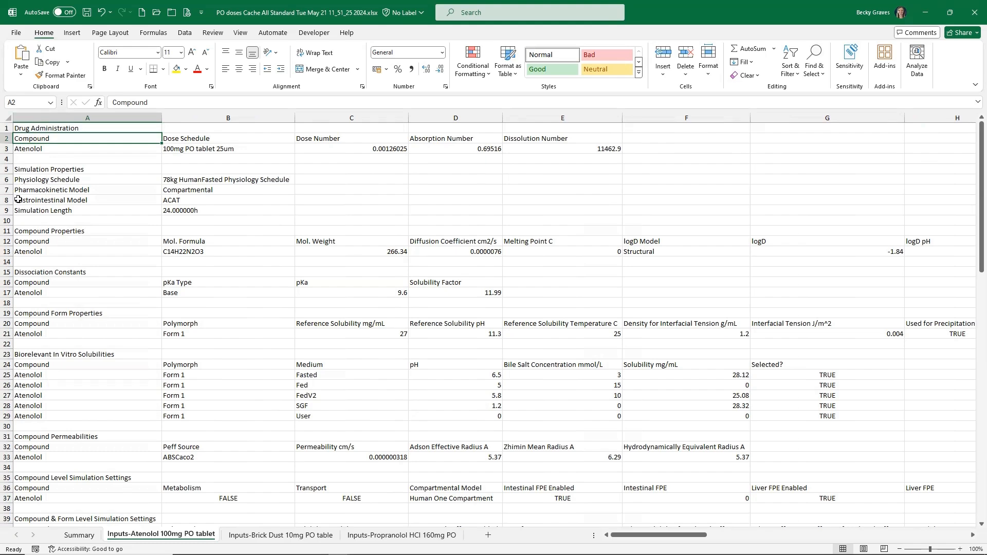
# Examine the compound properties, simulation settings, dose schedule and drug formulation sections on the Inputs-Atenolol 100mg PO tablet sheet.
pyautogui.moveTo(6, 231); pyautogui.dragTo(10, 501)
pyautogui.scroll(-1, 51, 500)
pyautogui.scroll(-9, 53, 484)
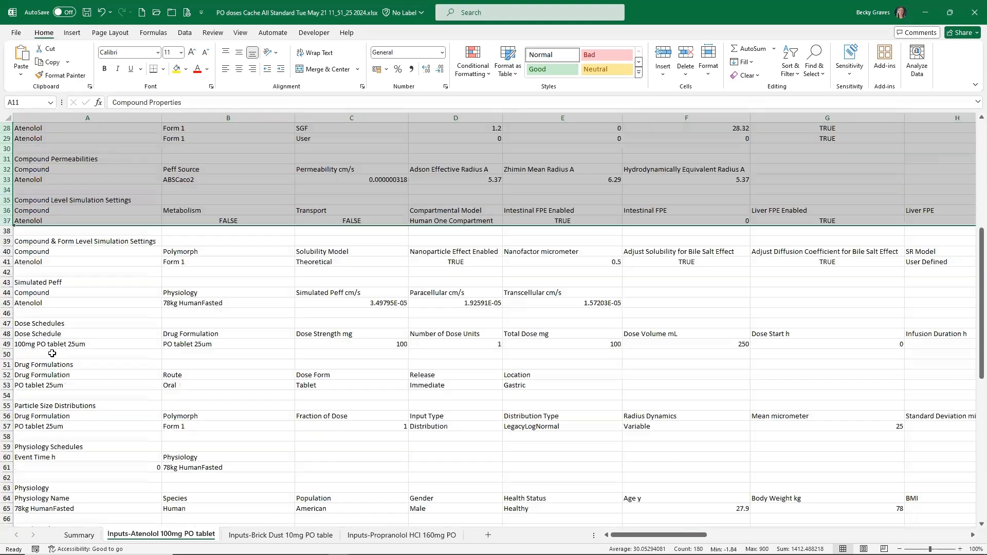
pyautogui.moveTo(10, 323); pyautogui.dragTo(11, 395)
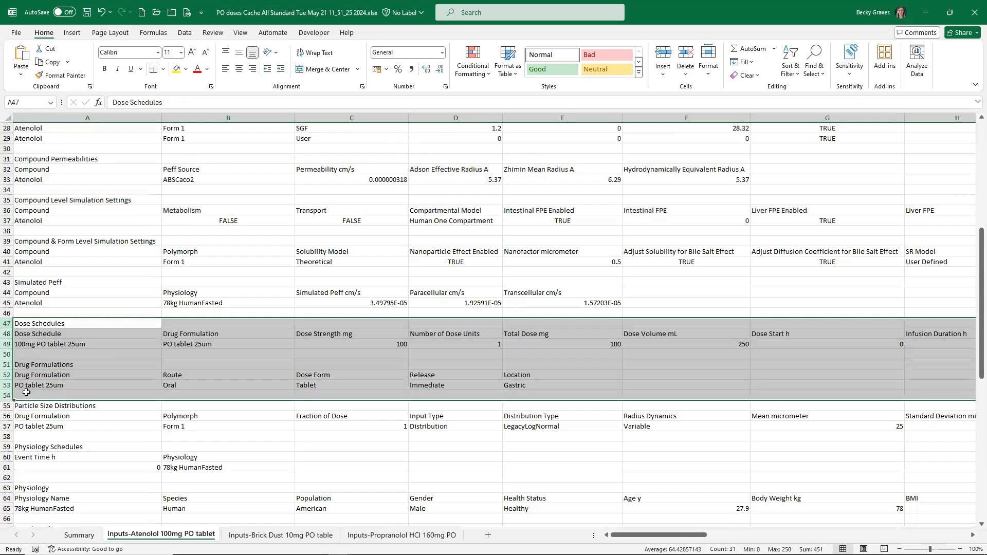
pyautogui.scroll(-5, 23, 274)
pyautogui.scroll(-1, 23, 274)
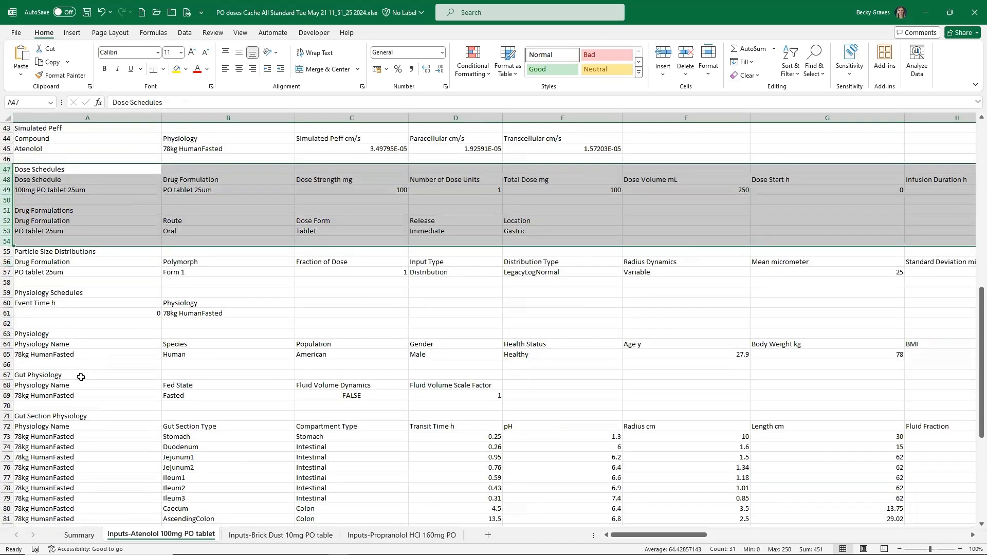
# Review the physiology, gut section, compartmental model and GI physiomolecular sections down to the end of the Atenolol inputs sheet.
pyautogui.scroll(-2, 80, 376)
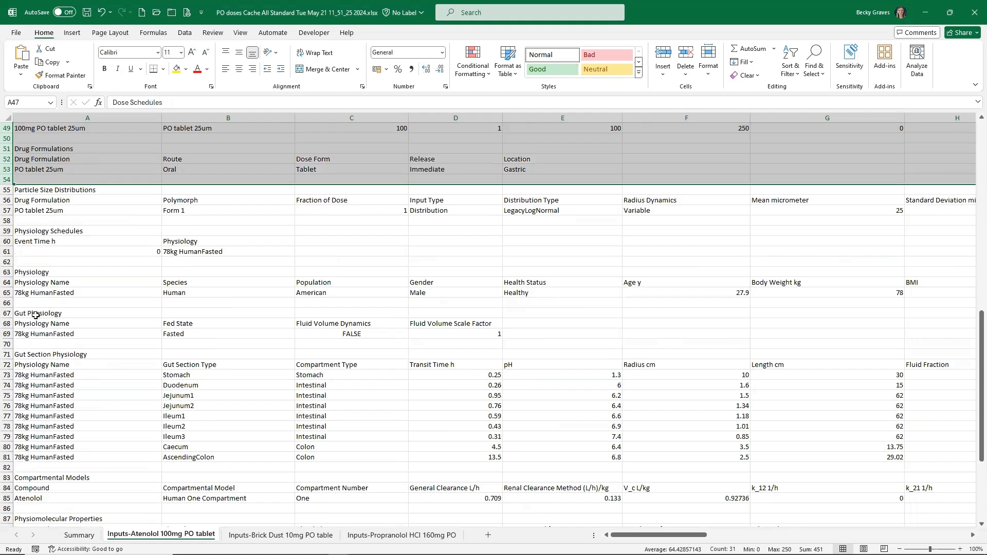
pyautogui.scroll(-2, 43, 336)
pyautogui.scroll(-5, 43, 337)
pyautogui.click(6, 313)
pyautogui.moveTo(6, 334); pyautogui.dragTo(40, 485)
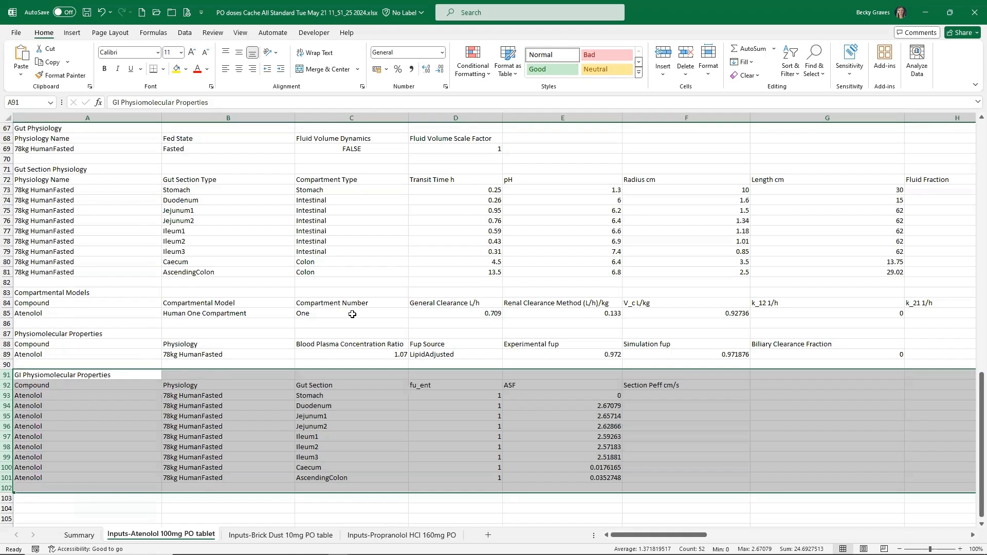
pyautogui.moveTo(6, 292); pyautogui.dragTo(18, 314)
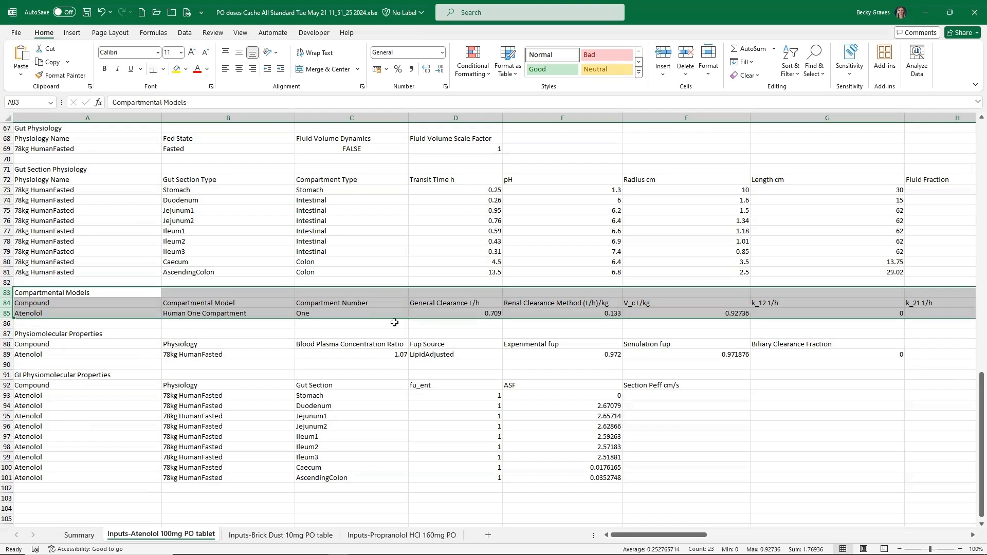
pyautogui.scroll(-3, 394, 322)
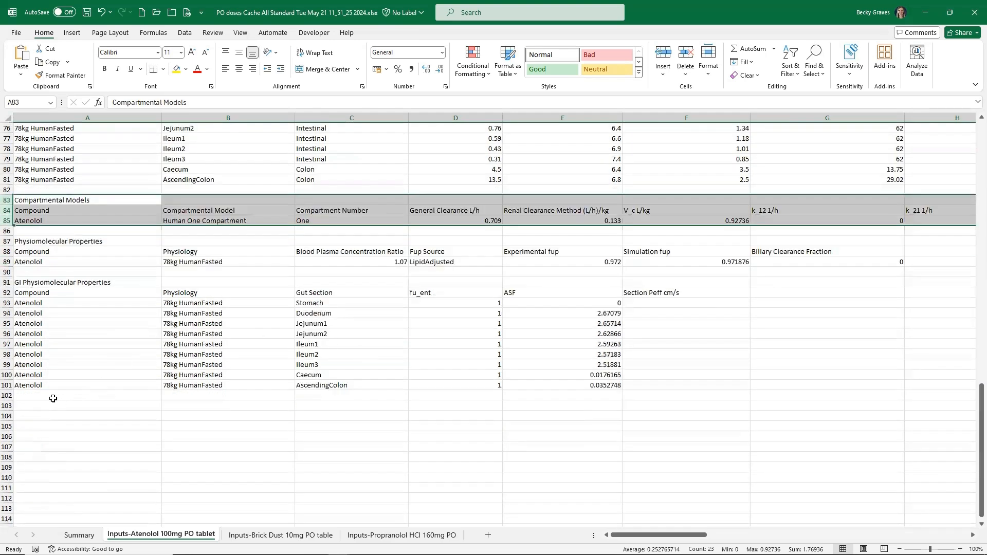
pyautogui.click(9, 407)
pyautogui.moveTo(10, 407); pyautogui.dragTo(10, 488)
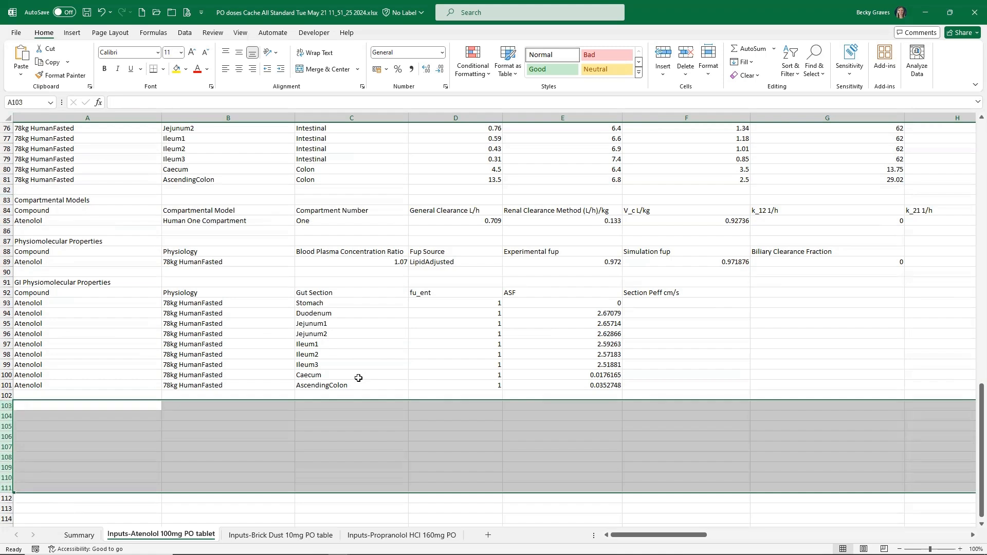
# Switch back to Runs in GastroPlus and restrict the result types of the PO doses Cache All run to Profiles only.
pyautogui.click(923, 11)
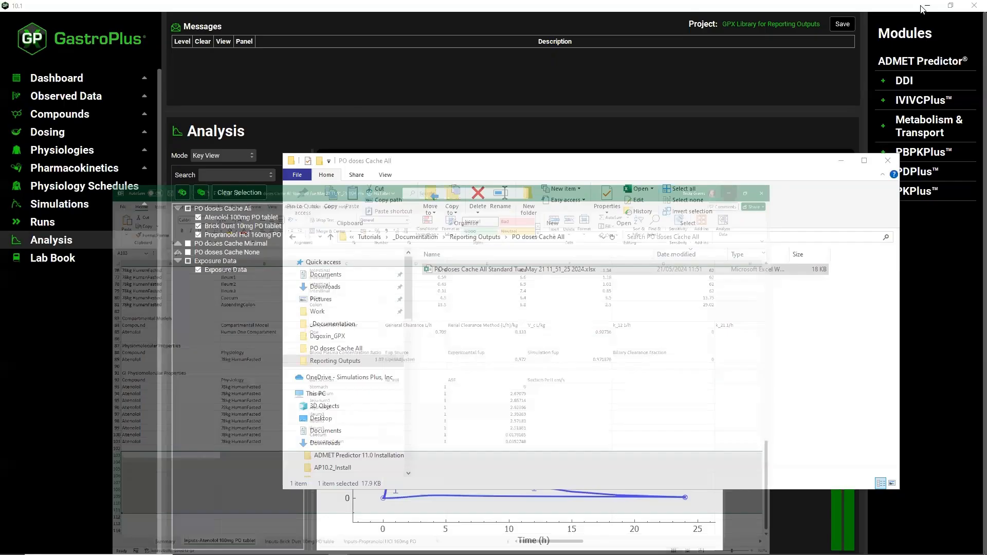
pyautogui.click(840, 160)
pyautogui.click(42, 222)
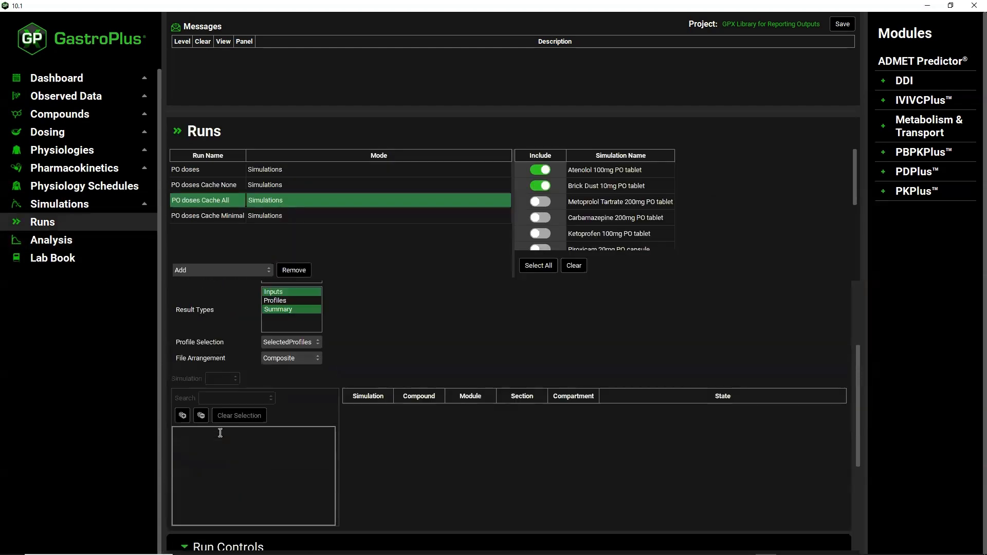
pyautogui.scroll(3, 295, 364)
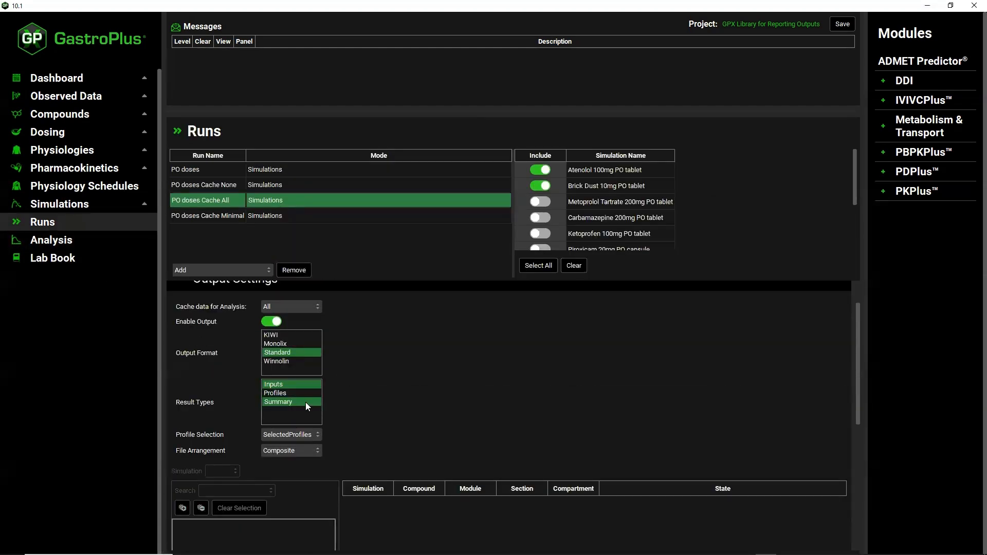
pyautogui.click(299, 393)
pyautogui.click(302, 384)
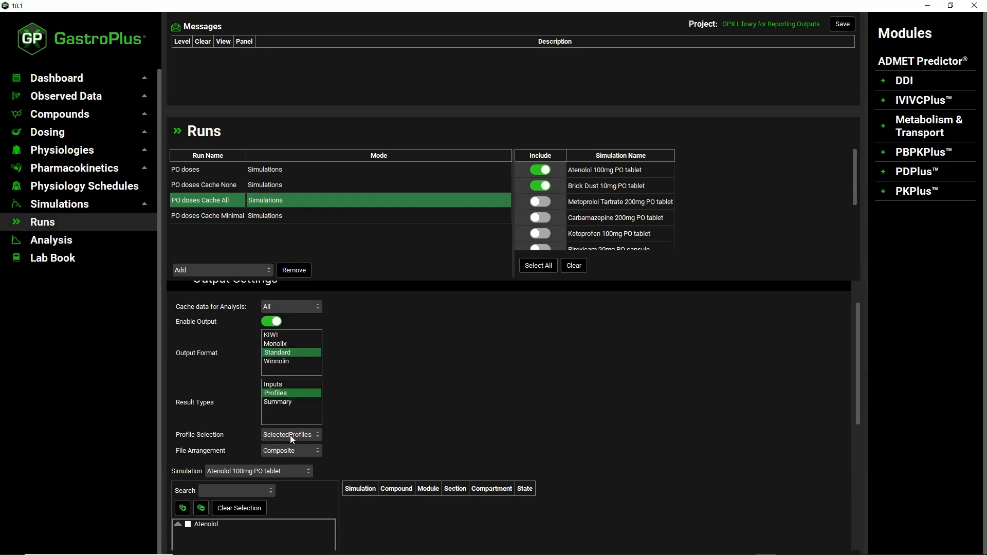
# Add the systemic circulation Concentration Plasma and Mass Renal Clearance profiles to the output for the Atenolol 100mg PO tablet simulation.
pyautogui.scroll(-4, 378, 423)
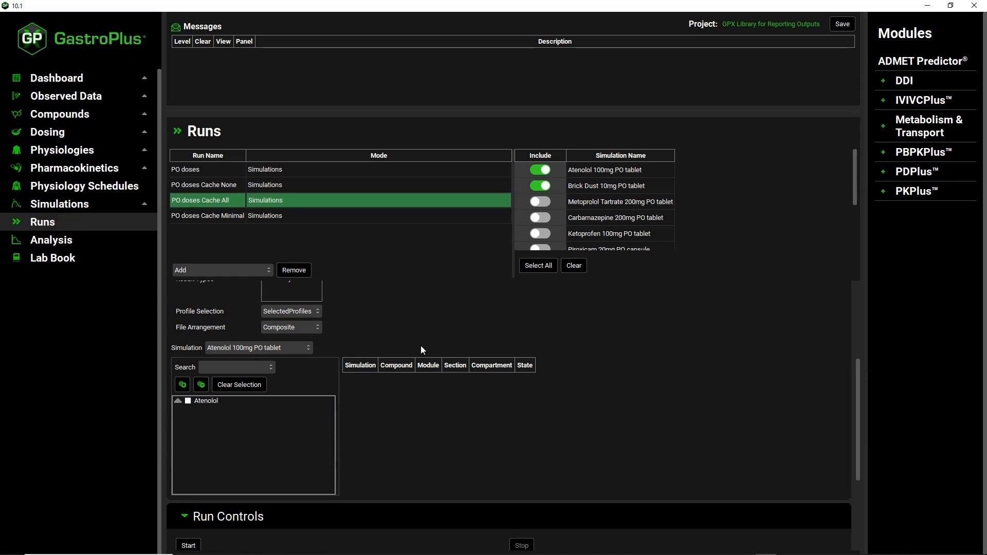
pyautogui.click(238, 366)
pyautogui.write('plasma')
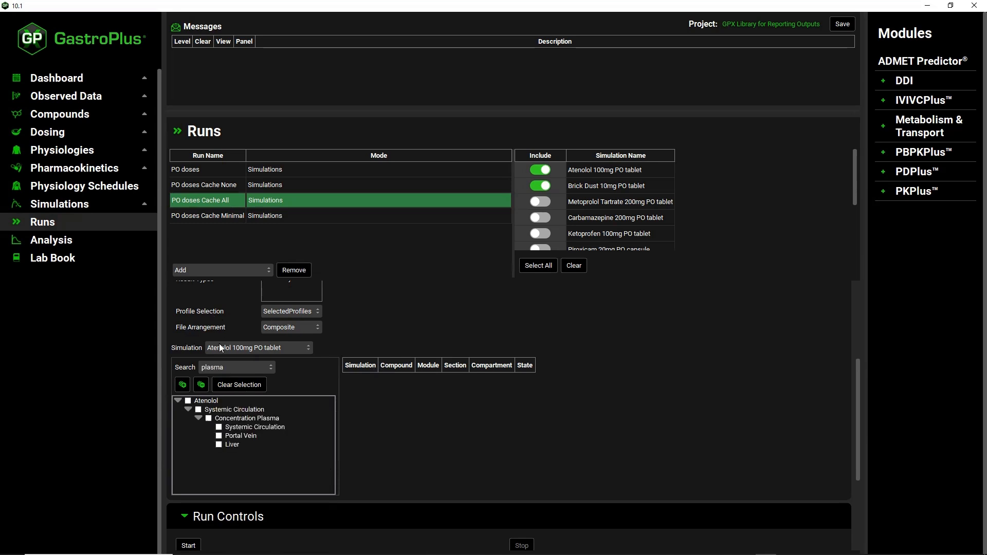
pyautogui.click(227, 427)
pyautogui.doubleClick(213, 367)
pyautogui.write('renal')
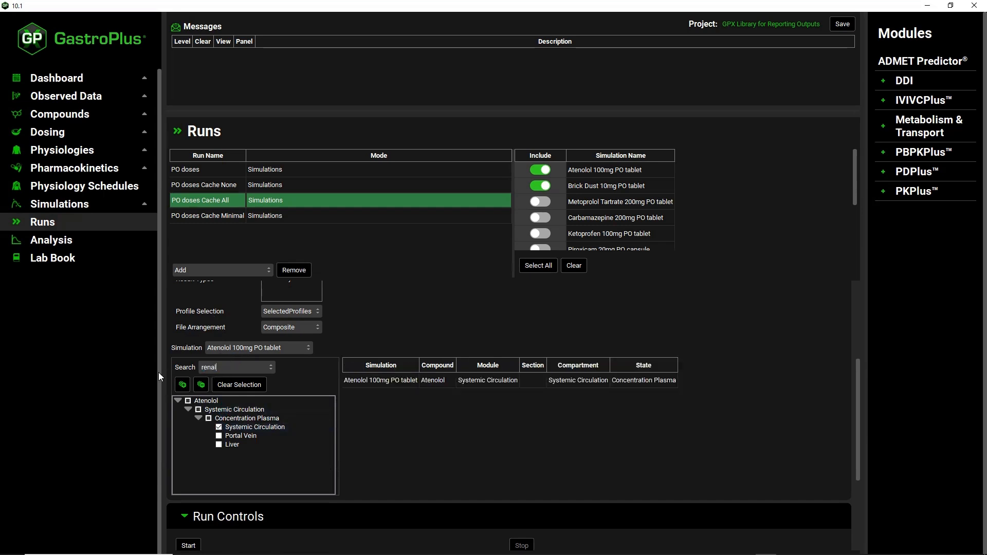
pyautogui.click(208, 418)
# Clear the profile search and add Atenolol's dissolved Mass Present profile for the duodenum.
pyautogui.press('BackSpace')
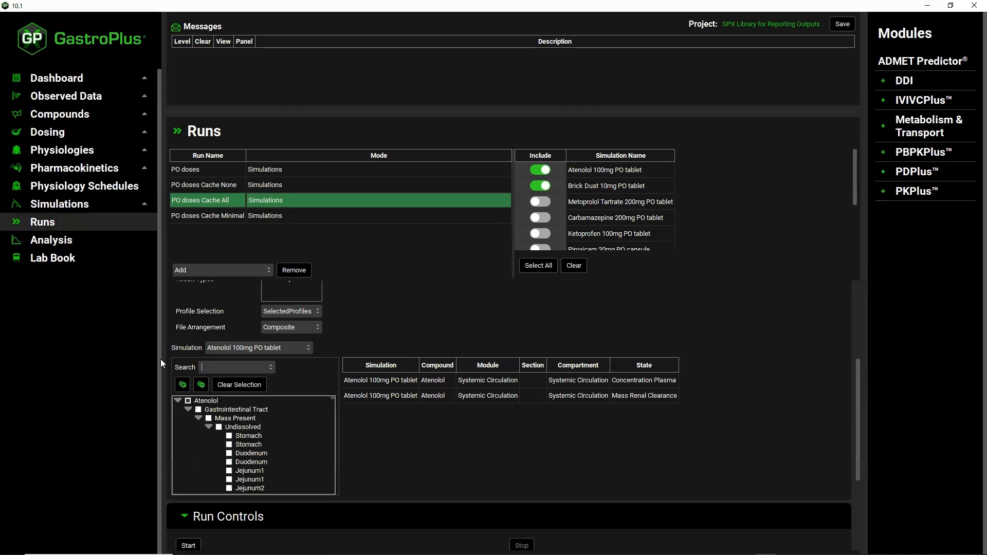
pyautogui.click(209, 426)
pyautogui.click(208, 435)
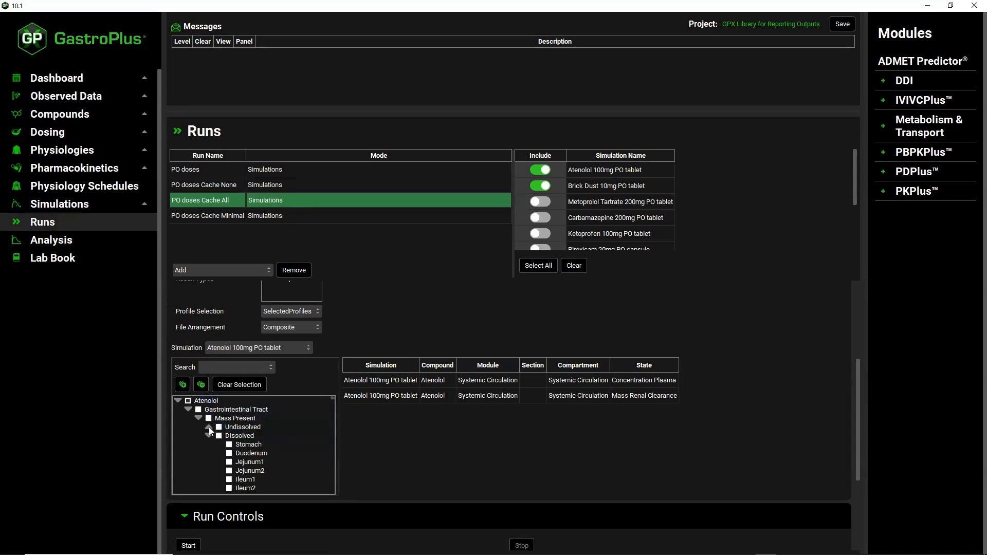
pyautogui.click(229, 453)
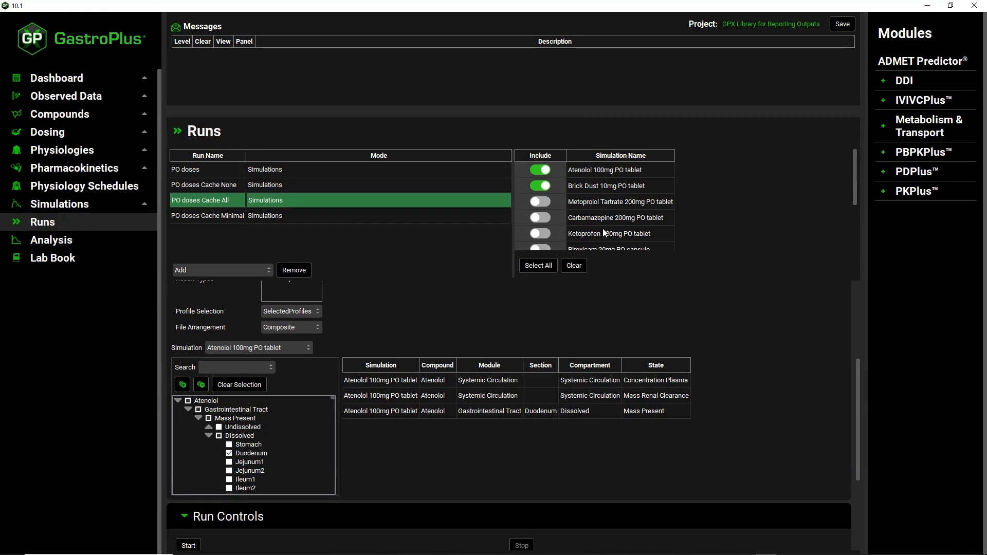
# Exclude the Propranolol HCl 160mg PO tablet simulation from the run and switch the profile selection to Brick Dust 10mg PO tablet.
pyautogui.scroll(-3, 560, 209)
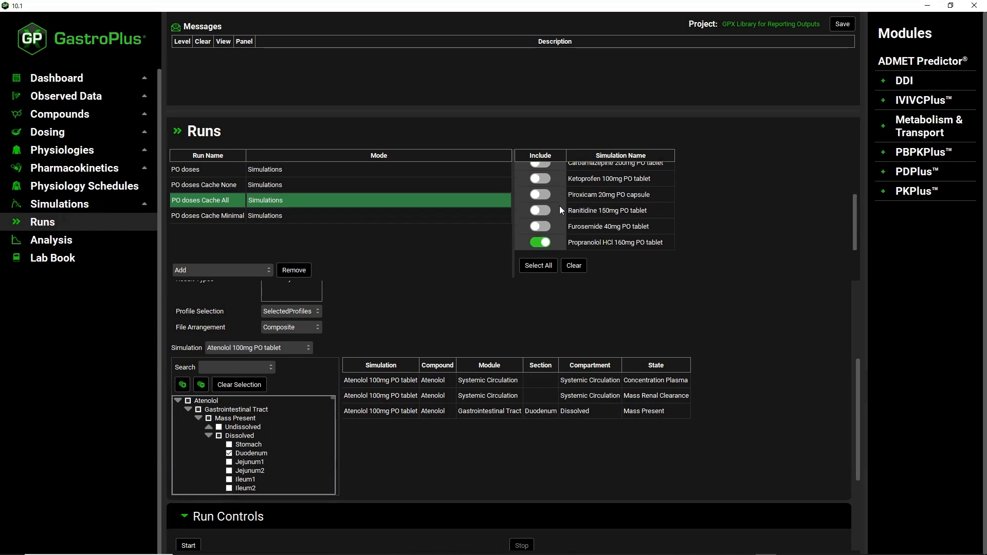
pyautogui.scroll(3, 573, 227)
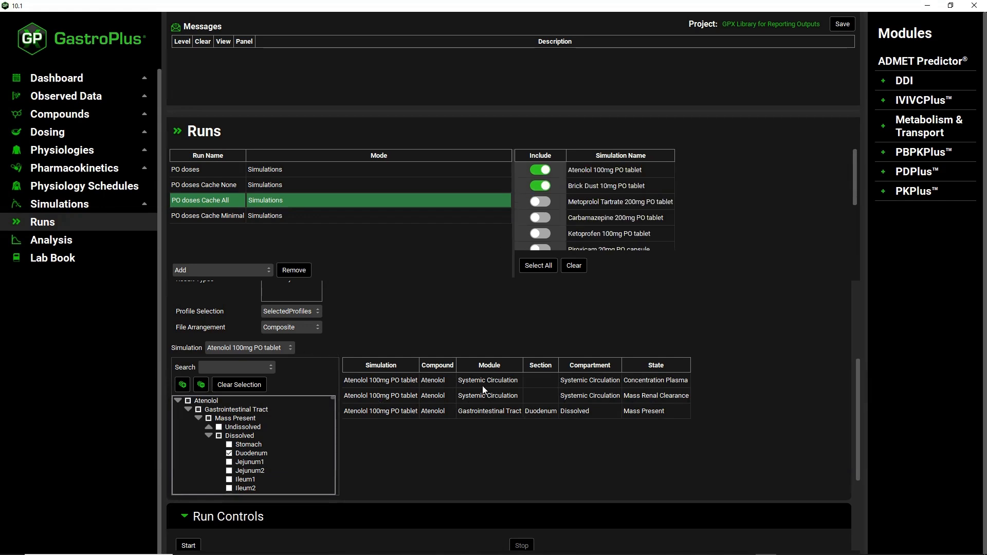
pyautogui.click(289, 350)
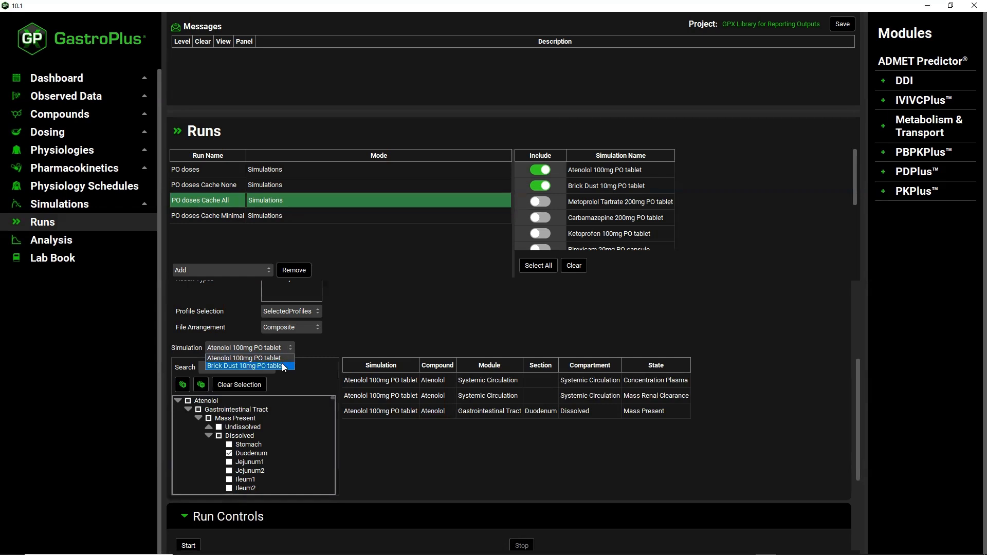
pyautogui.click(282, 365)
# Add Brick Dust's dissolved Mass Present profile for the duodenum from its Gastrointestinal Tract states.
pyautogui.click(177, 401)
pyautogui.click(188, 409)
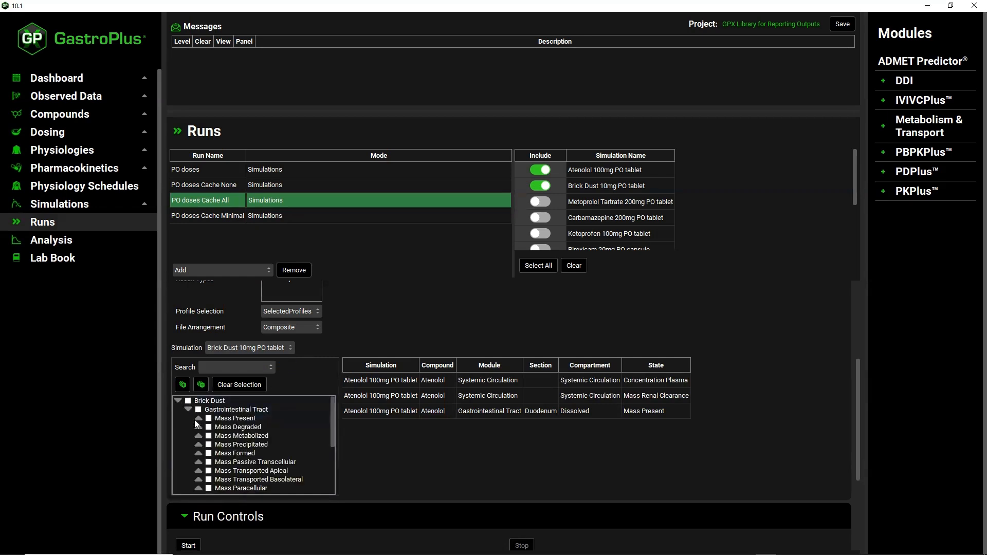
pyautogui.click(196, 419)
pyautogui.click(206, 435)
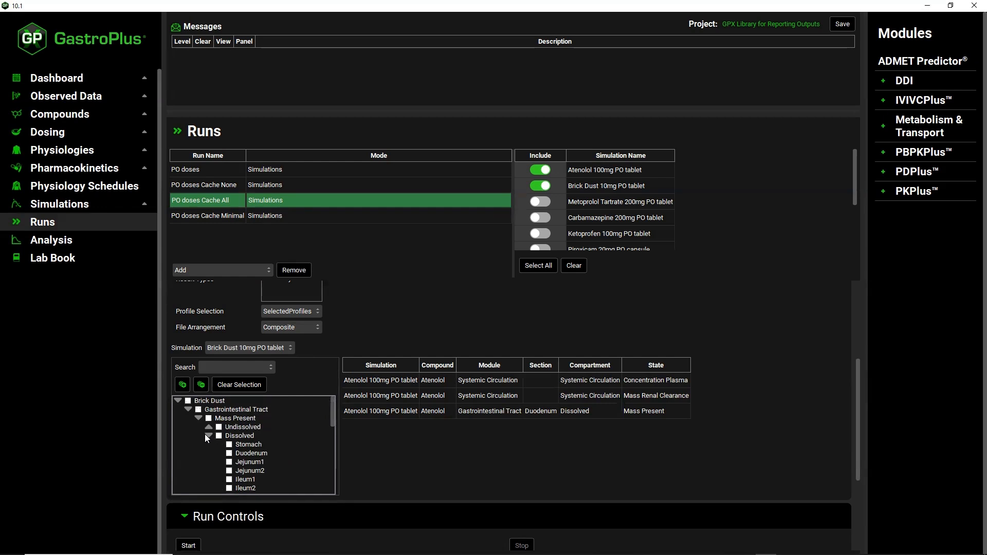
pyautogui.click(230, 454)
# Add Brick Dust's systemic circulation Concentration Plasma and Mass Renal Clearance profiles to the output selection.
pyautogui.click(241, 366)
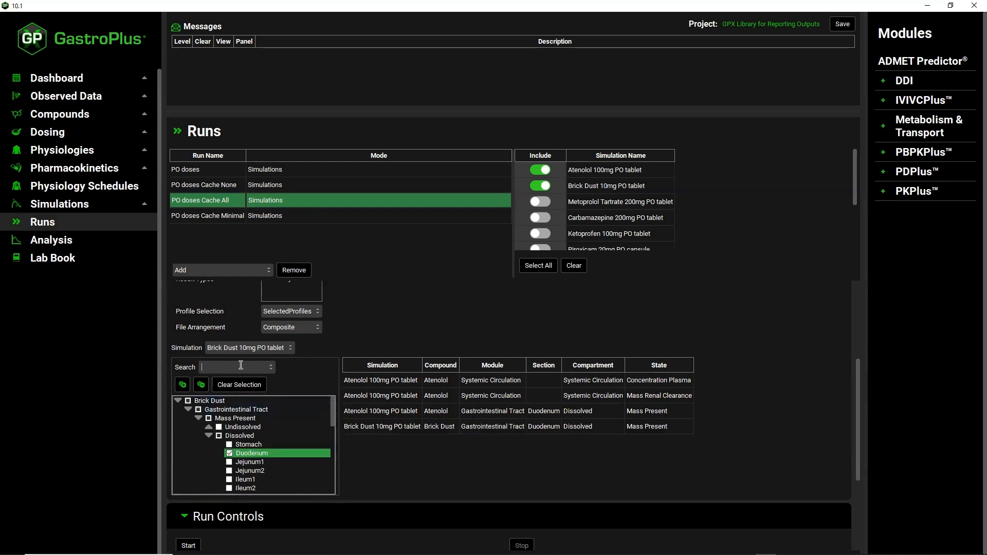
pyautogui.write('plasma')
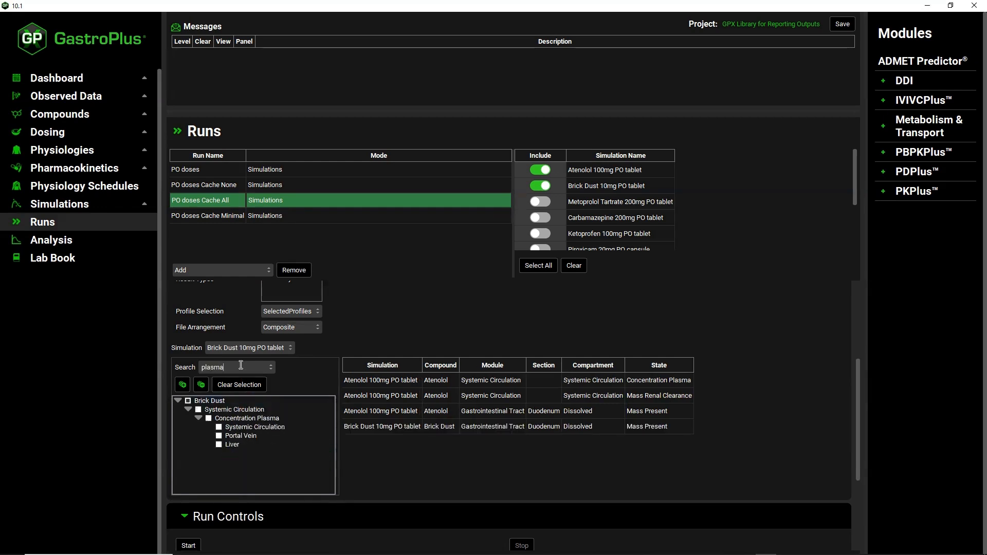
pyautogui.click(219, 426)
pyautogui.doubleClick(234, 367)
pyautogui.write('rena')
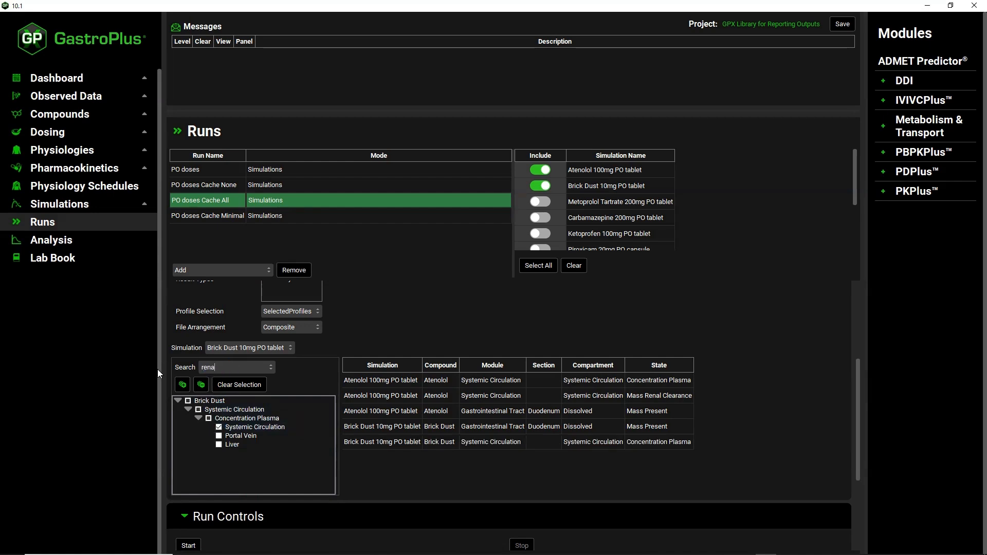
pyautogui.click(218, 427)
# Select the KIWI, Monolix, Standard and Winnolin output formats together and set the file arrangement to Individual.
pyautogui.scroll(2, 257, 401)
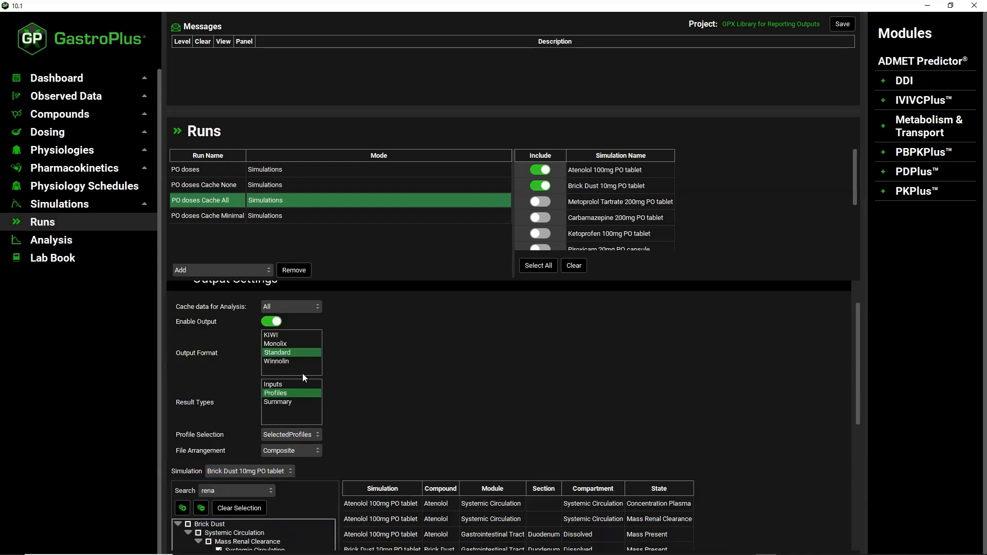
pyautogui.click(277, 335)
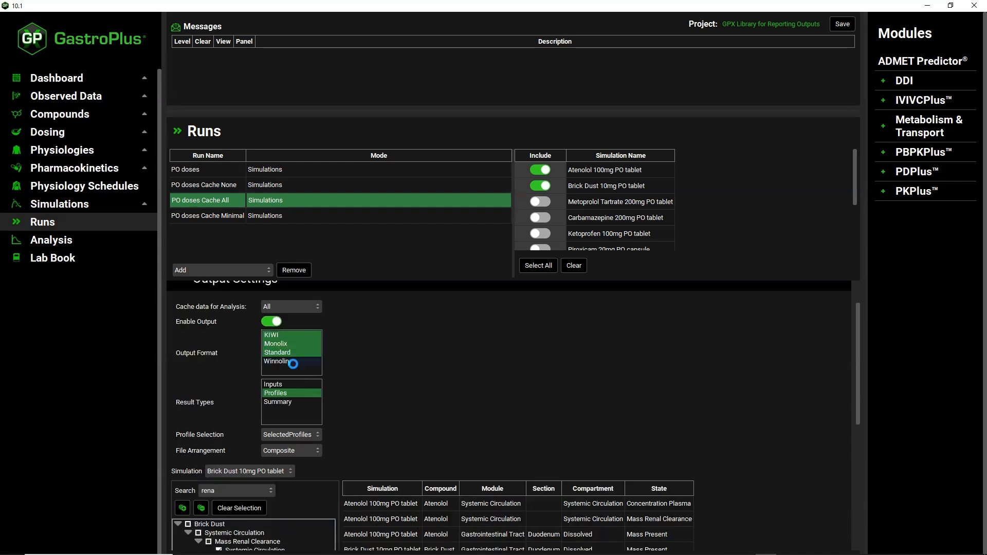
pyautogui.click(301, 449)
pyautogui.click(302, 469)
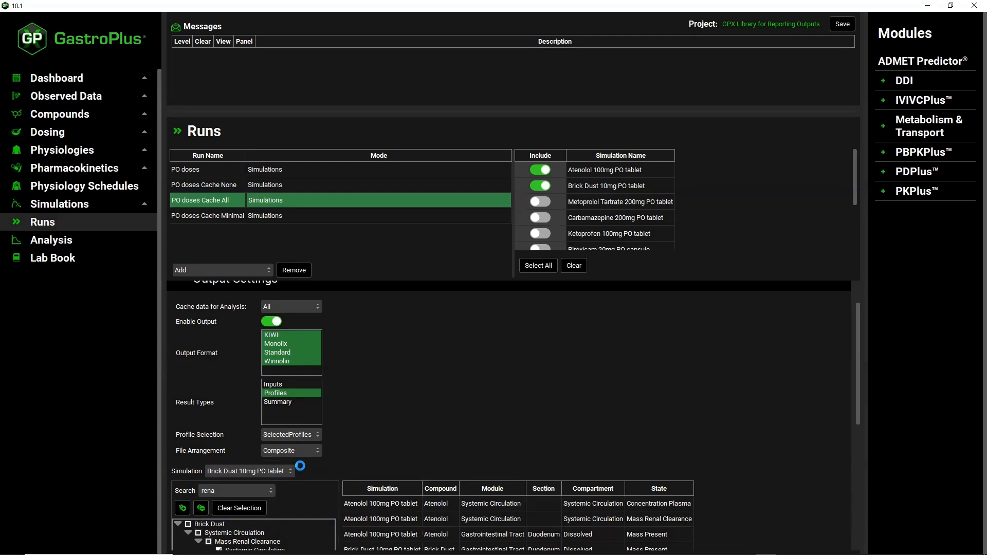
# Execute the PO doses Cache All run and bring up its output folder in File Explorer.
pyautogui.scroll(-5, 772, 437)
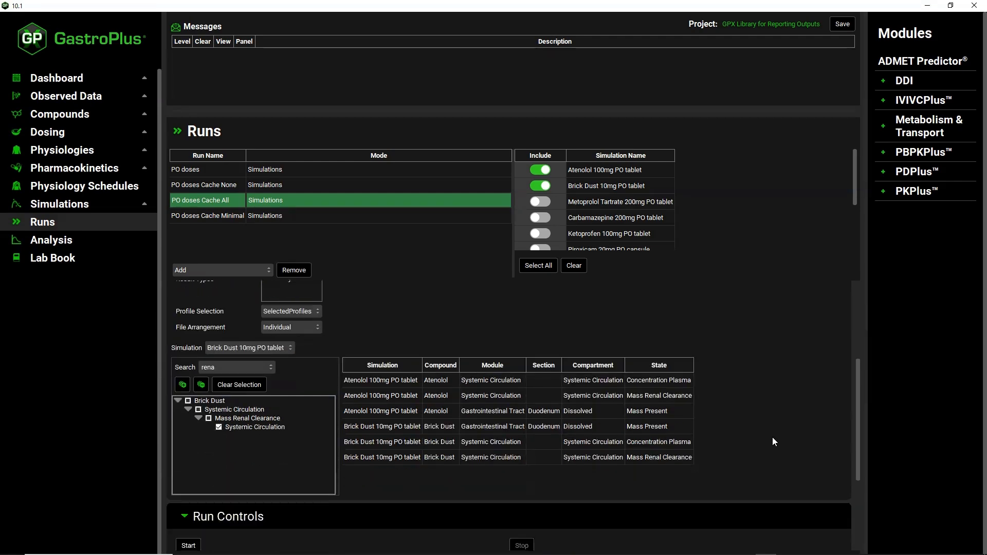
pyautogui.click(191, 424)
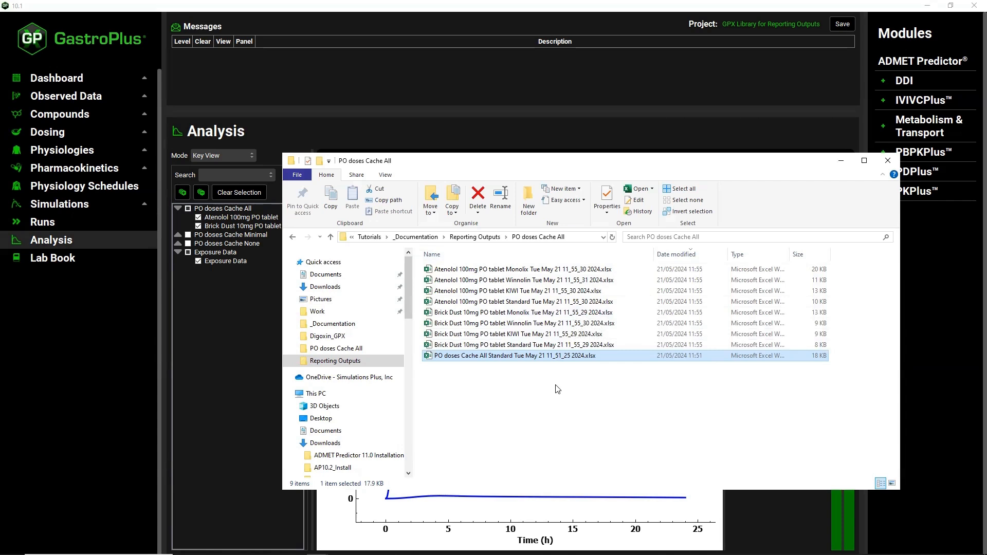
# Open the Monolix, Winnolin, KIWI and Standard Excel workbooks exported for Atenolol 100mg PO tablet together.
pyautogui.click(549, 300)
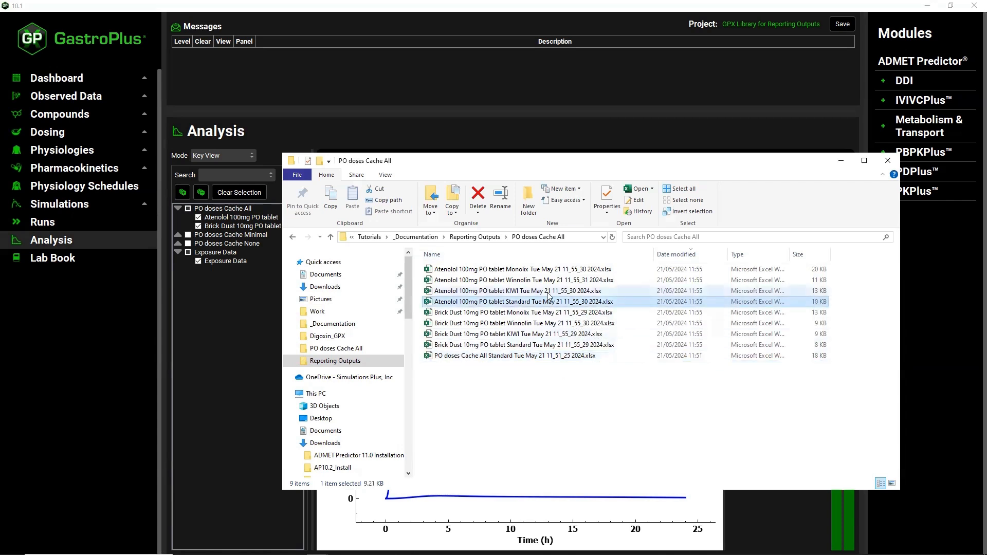
pyautogui.keyDown('shift'); pyautogui.click(546, 269); pyautogui.keyUp('shift')
pyautogui.rightClick(552, 286)
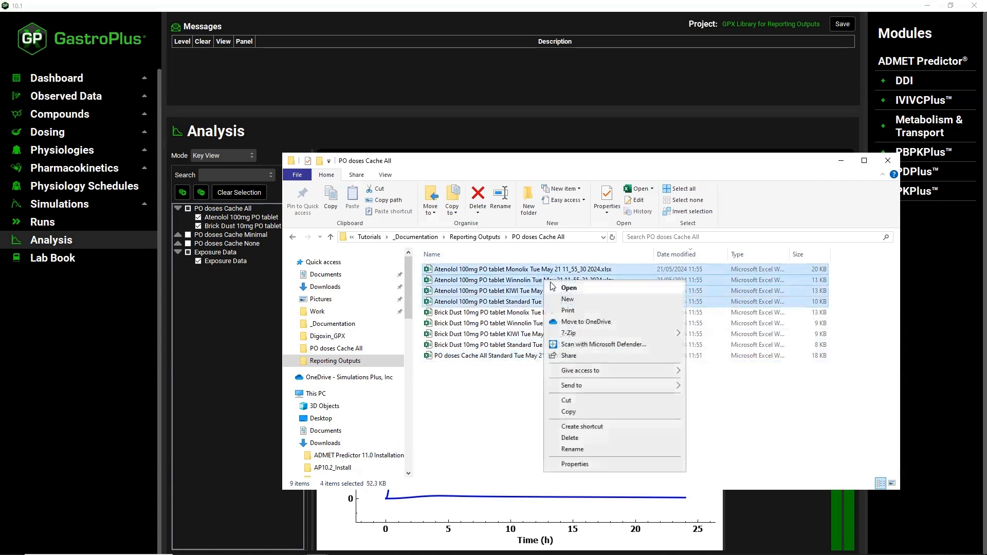
pyautogui.click(568, 288)
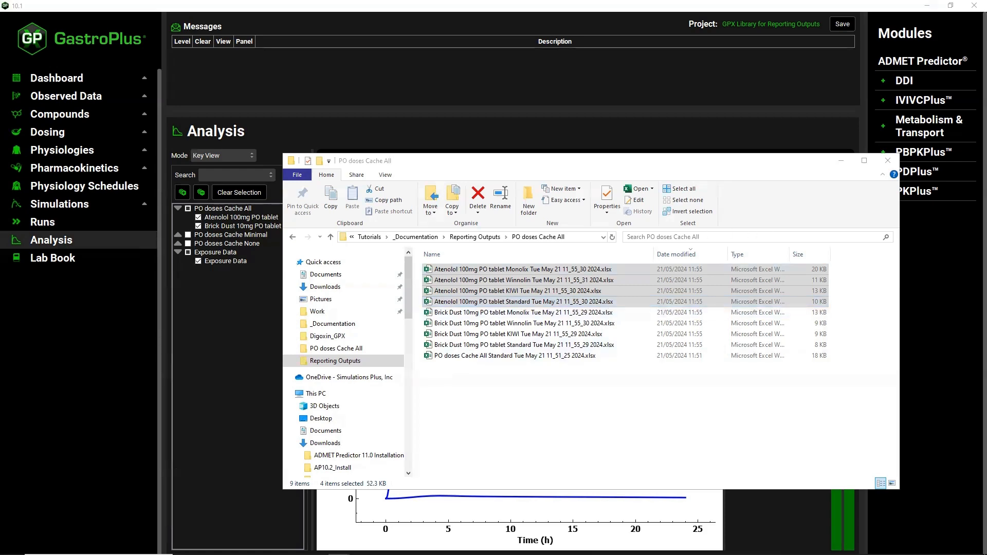
pyautogui.press('Return')
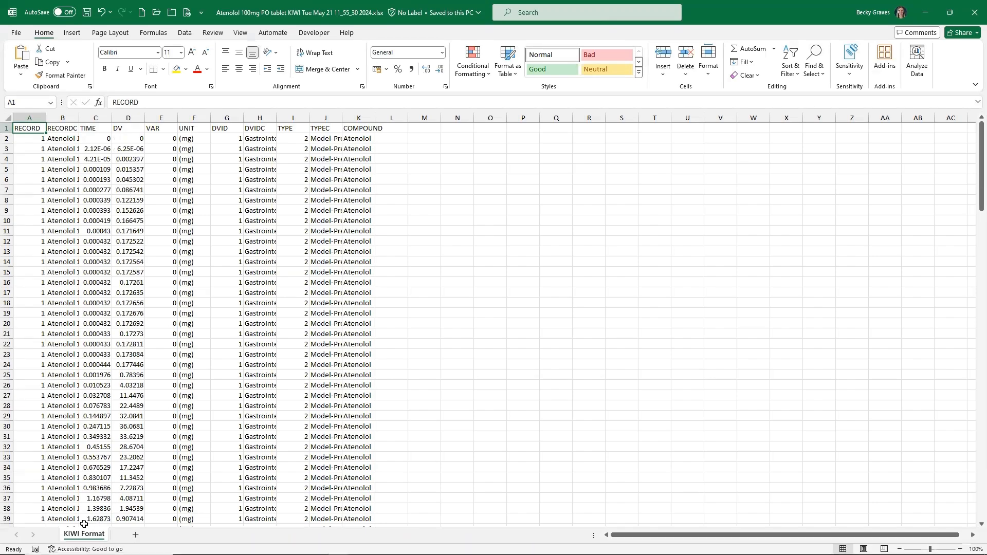
# Autofit all column widths on the KIWI Format sheet so its text shows in full.
pyautogui.click(7, 118)
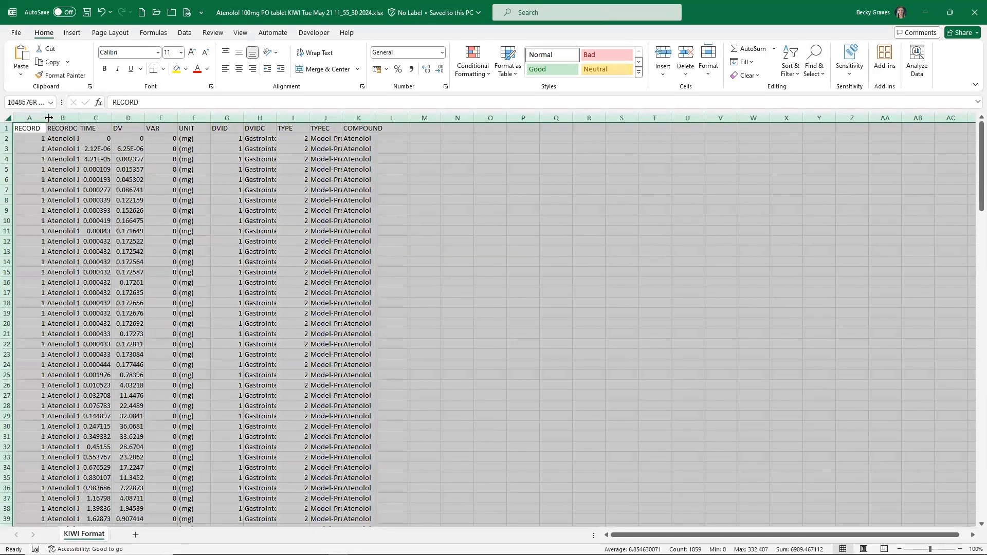
pyautogui.doubleClick(46, 118)
pyautogui.click(77, 168)
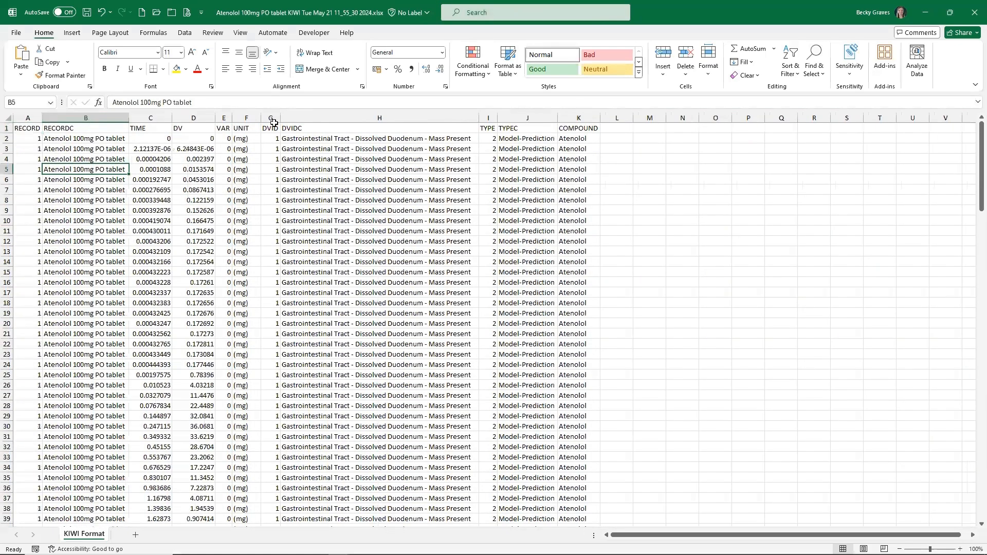
# Review the header row from RECORD to COMPOUND and the records of each profile in the KIWI workbook, then leave it.
pyautogui.hotkey('ctrl', 'Home')
pyautogui.keyDown('shift'); pyautogui.click(495, 128); pyautogui.keyUp('shift')
pyautogui.keyDown('shift'); pyautogui.click(576, 128); pyautogui.keyUp('shift')
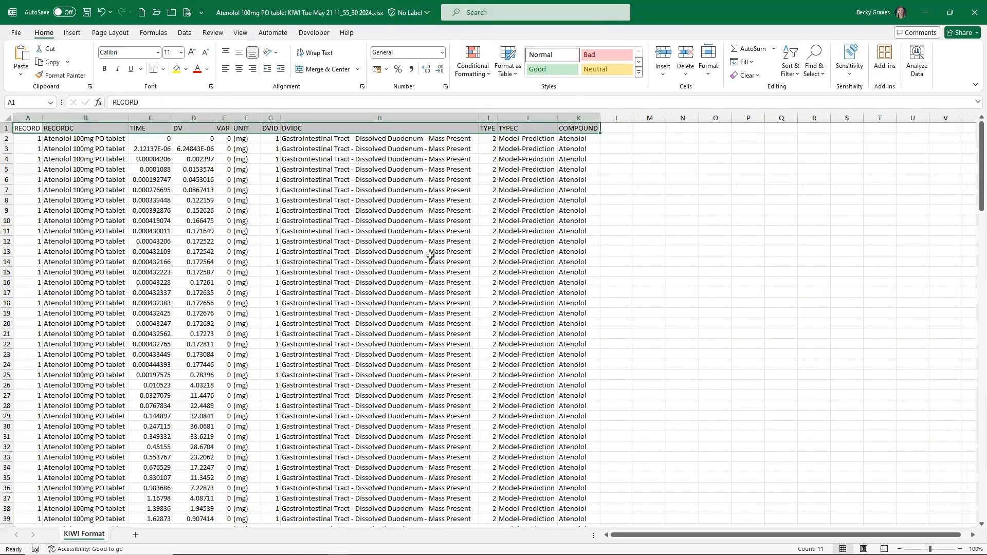
pyautogui.scroll(-10, 430, 255)
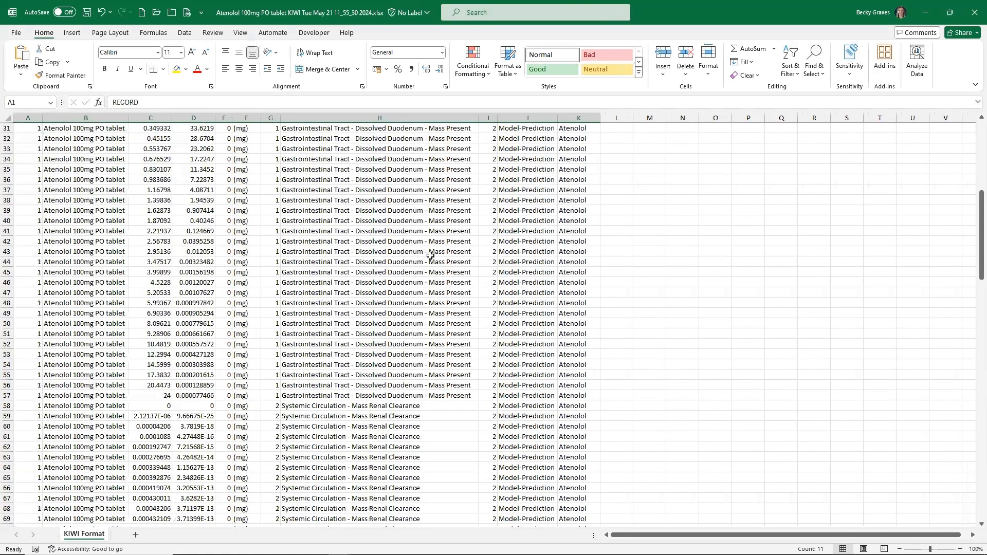
pyautogui.scroll(-14, 430, 256)
pyautogui.scroll(-15, 430, 255)
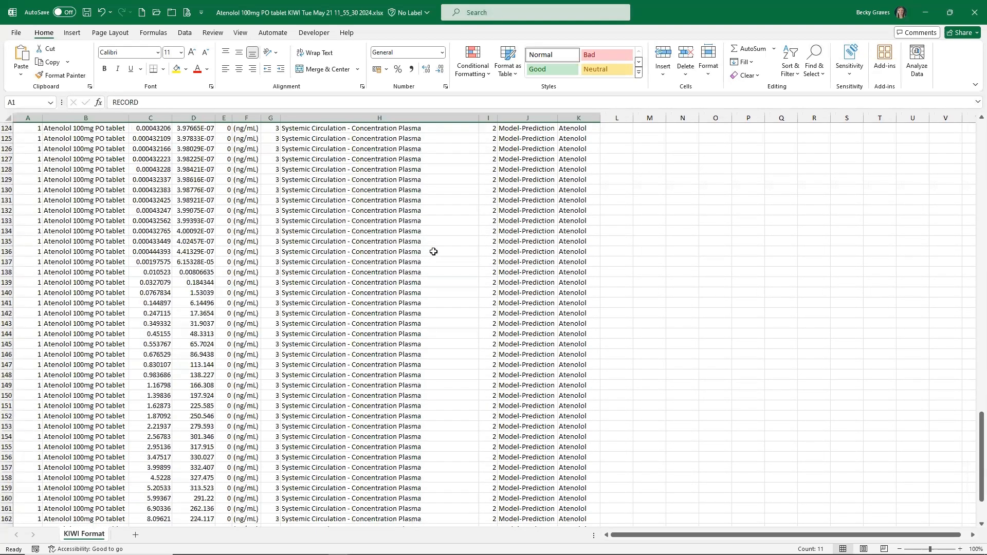
pyautogui.scroll(-10, 430, 255)
pyautogui.click(969, 16)
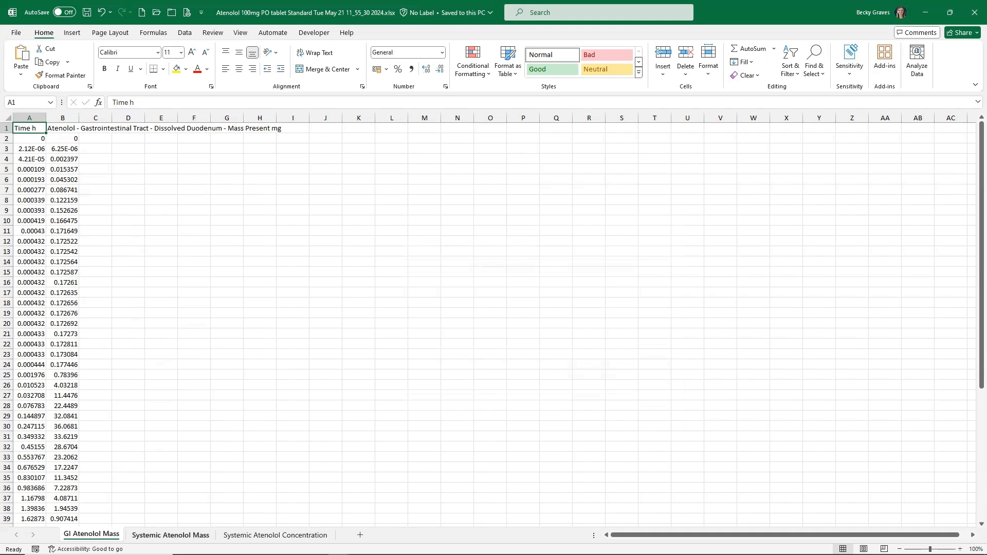
# Review the Systemic Atenolol Mass and Systemic Atenolol Concentration sheets of the Standard workbook, then leave it.
pyautogui.click(170, 535)
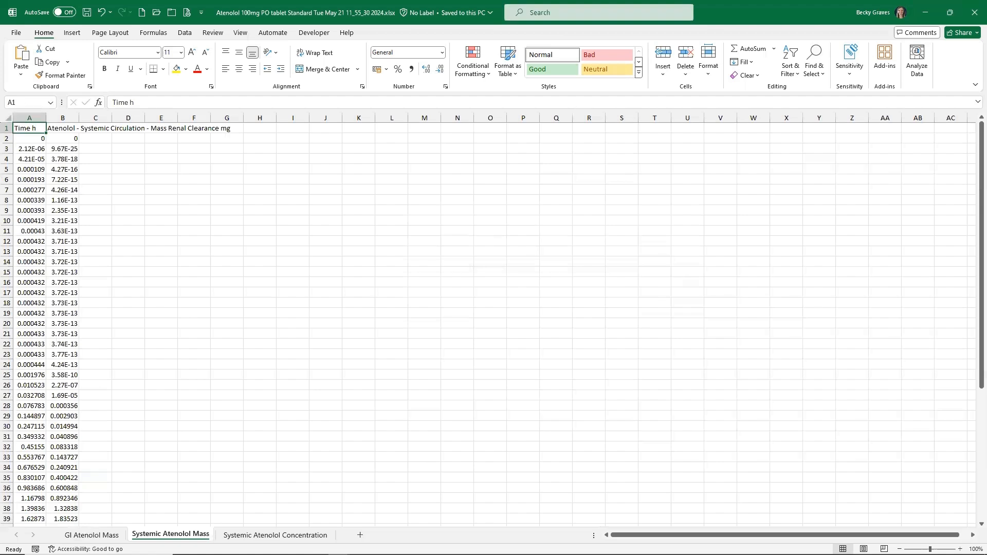
pyautogui.click(263, 535)
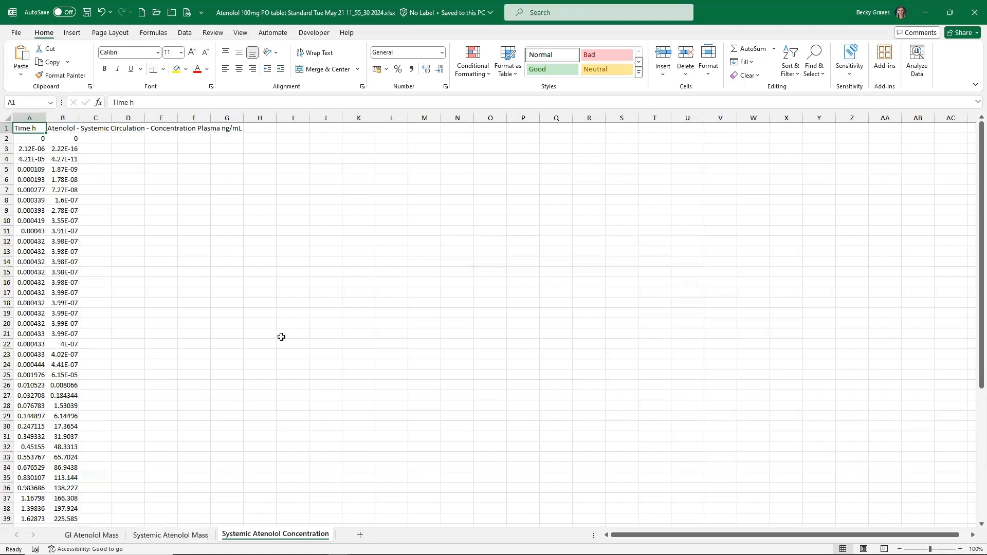
pyautogui.click(922, 11)
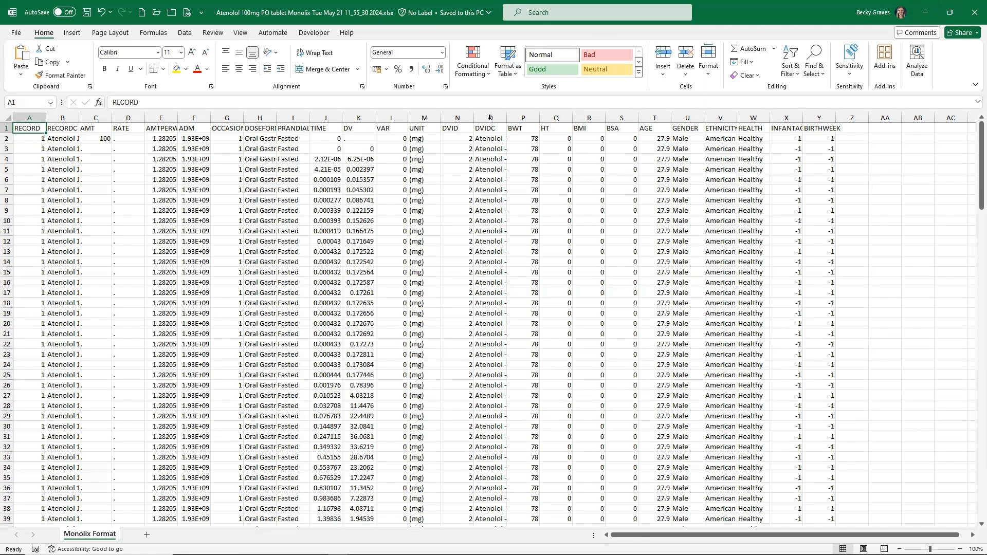
# Autofit the DVIDC column in the Monolix workbook and review the profile records down to the last row.
pyautogui.doubleClick(507, 118)
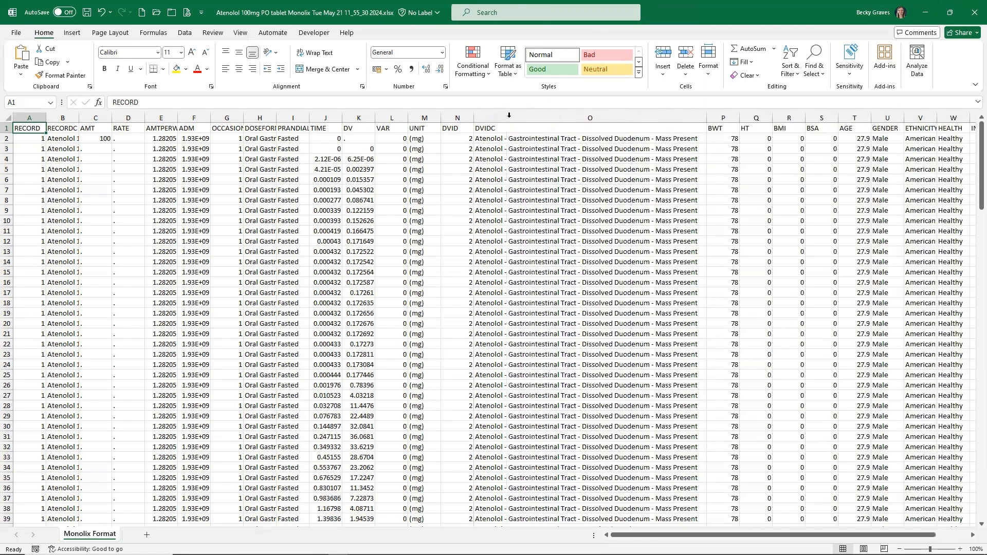
pyautogui.scroll(-3, 596, 149)
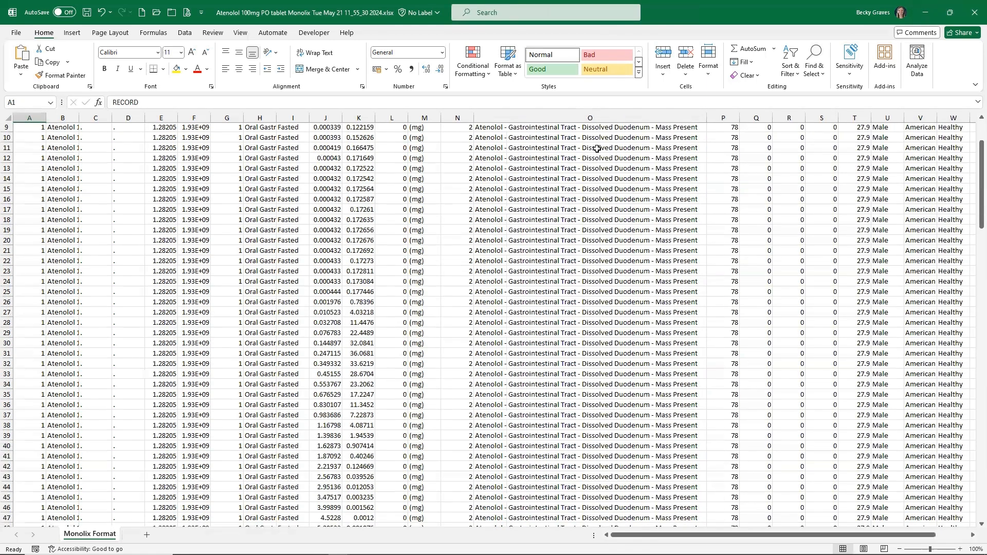
pyautogui.scroll(-13, 596, 148)
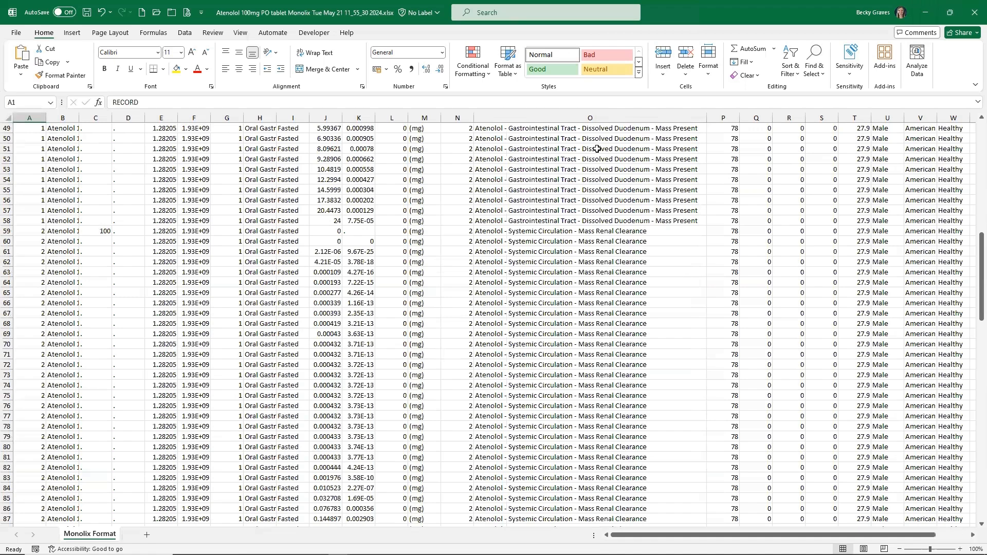
pyautogui.scroll(-8, 597, 149)
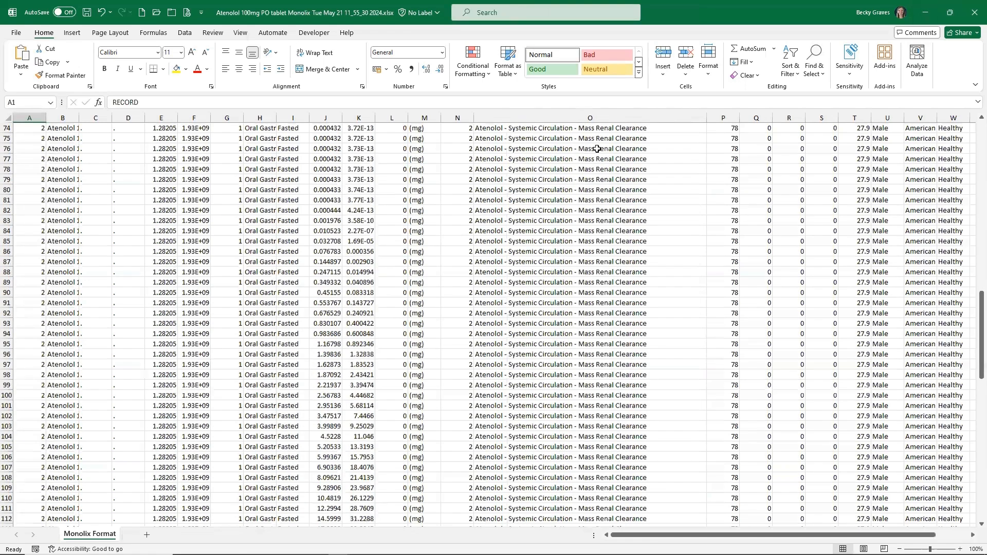
pyautogui.scroll(-6, 597, 149)
pyautogui.scroll(-7, 622, 283)
pyautogui.scroll(-8, 622, 284)
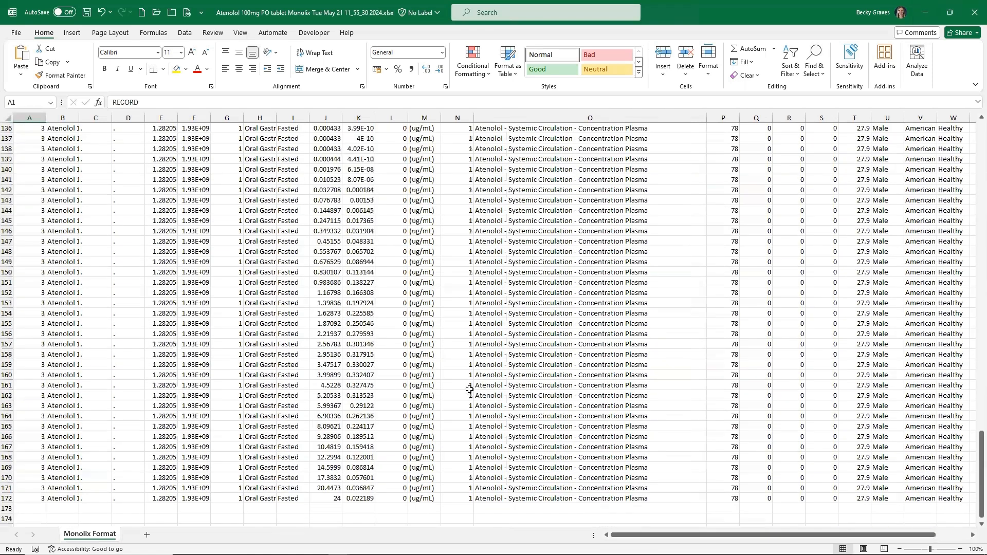
pyautogui.click(925, 19)
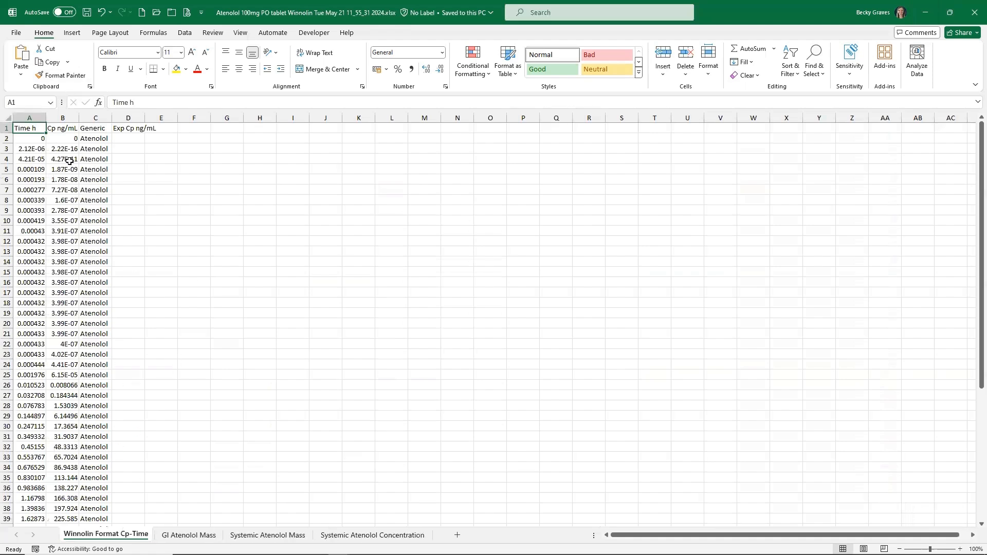
# Autofit all columns on the Winnolin Format Cp-Time sheet and review its time and concentration data.
pyautogui.click(9, 118)
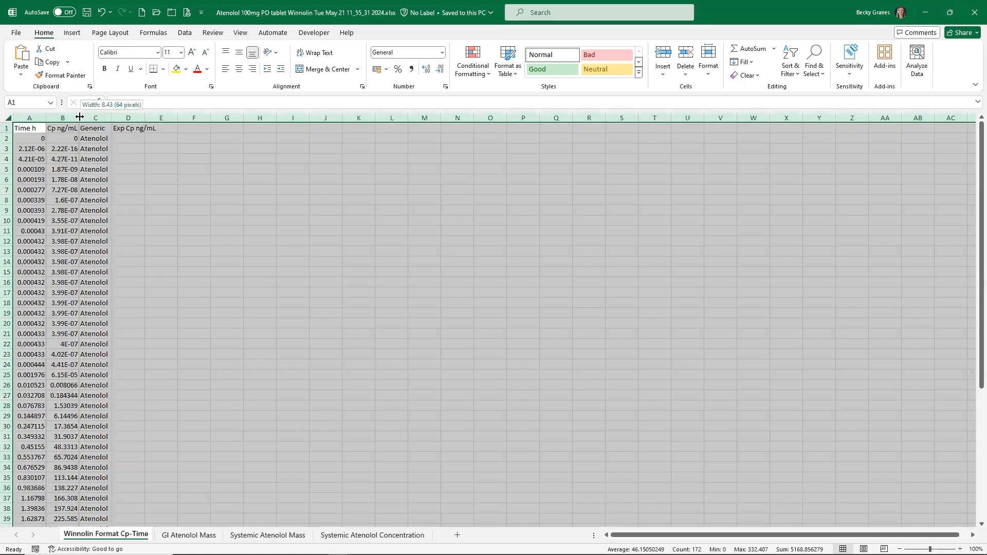
pyautogui.doubleClick(78, 117)
pyautogui.click(92, 158)
pyautogui.scroll(-8, 64, 283)
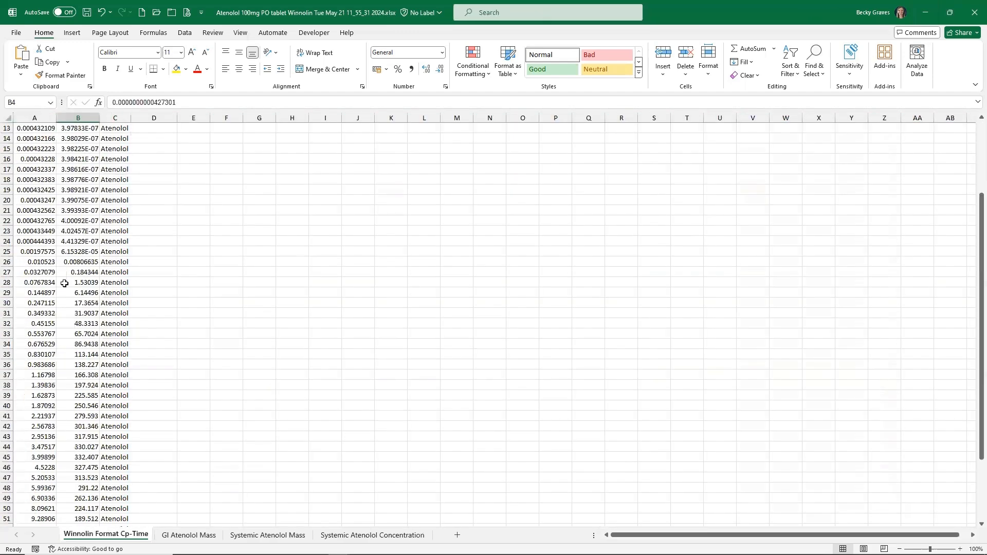
pyautogui.scroll(6, 65, 284)
pyautogui.scroll(2, 65, 283)
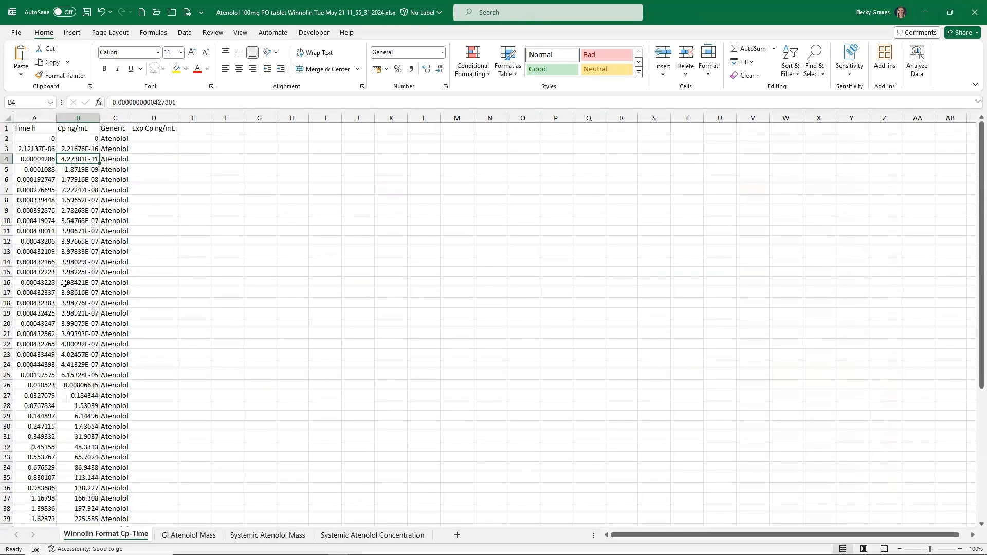
pyautogui.click(923, 12)
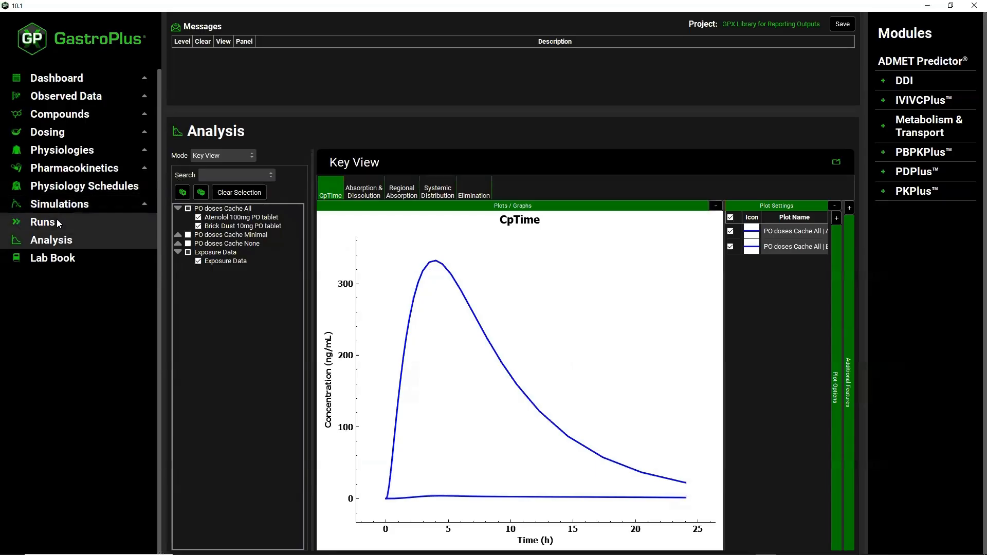
# In GastroPlus, set the PO doses Cache All run's profile selection to AllProfiles and keep only the Monolix and Winnolin output formats.
pyautogui.click(62, 220)
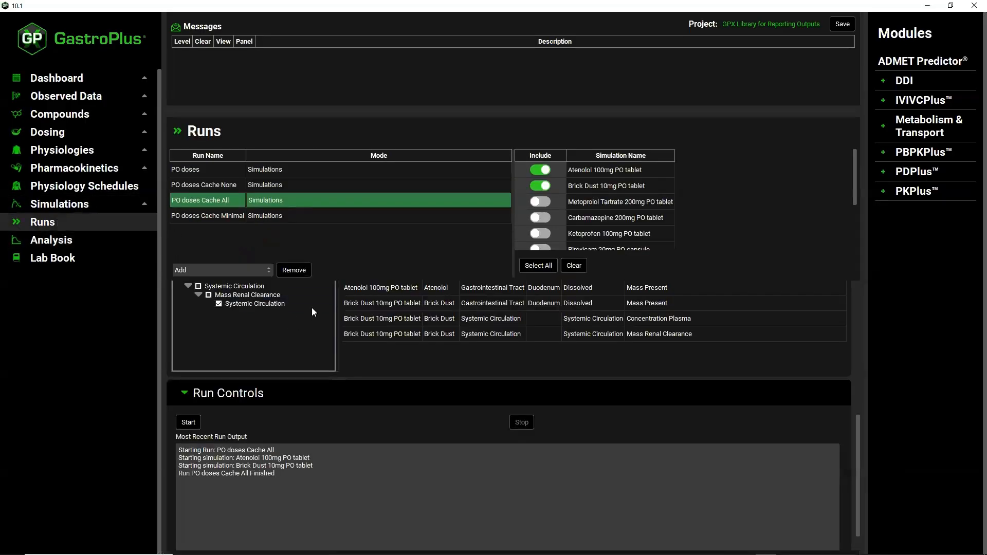
pyautogui.scroll(5, 312, 308)
pyautogui.click(291, 465)
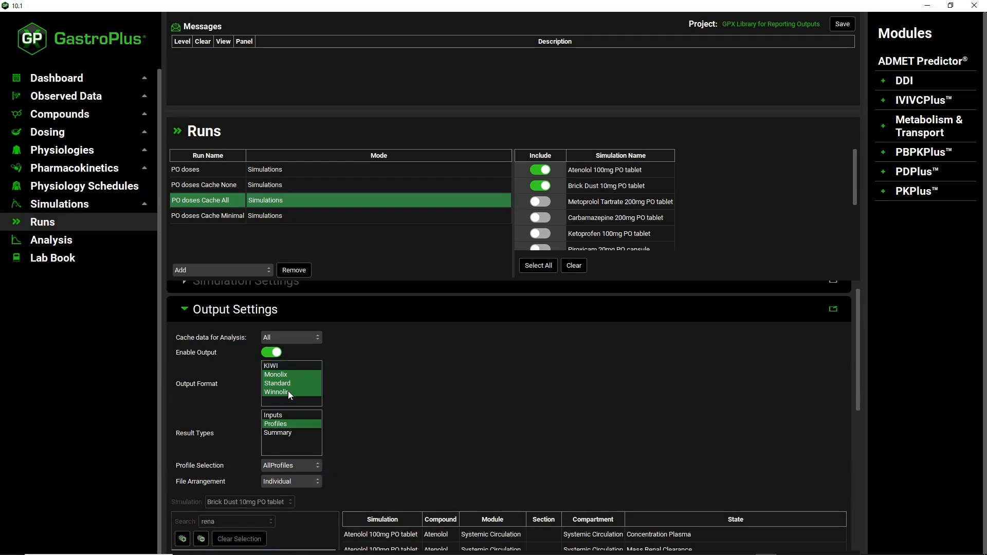
pyautogui.click(288, 383)
pyautogui.scroll(-2, 408, 432)
pyautogui.scroll(-4, 300, 420)
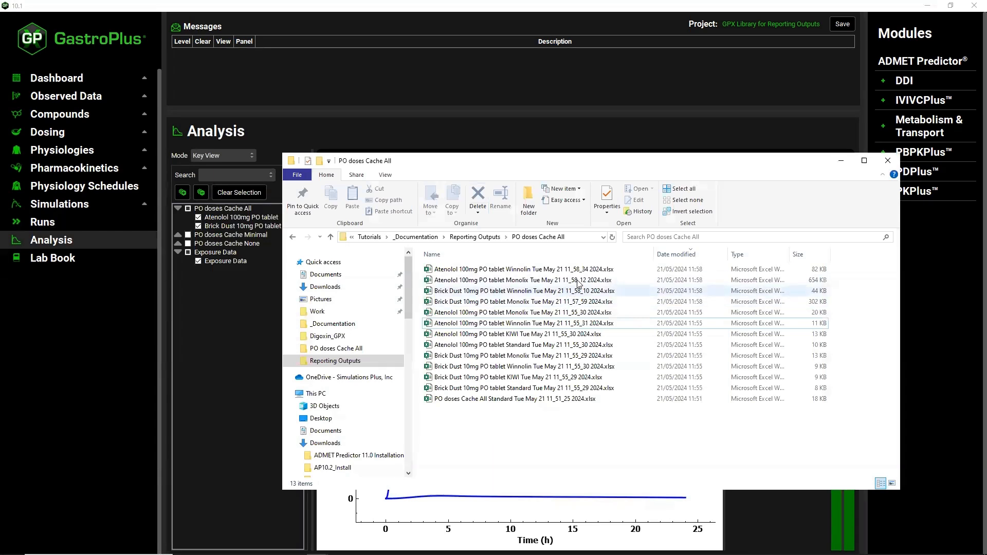
# Open the newest Atenolol 100mg PO tablet Winnolin and Monolix workbooks together from the PO doses Cache All folder.
pyautogui.click(601, 271)
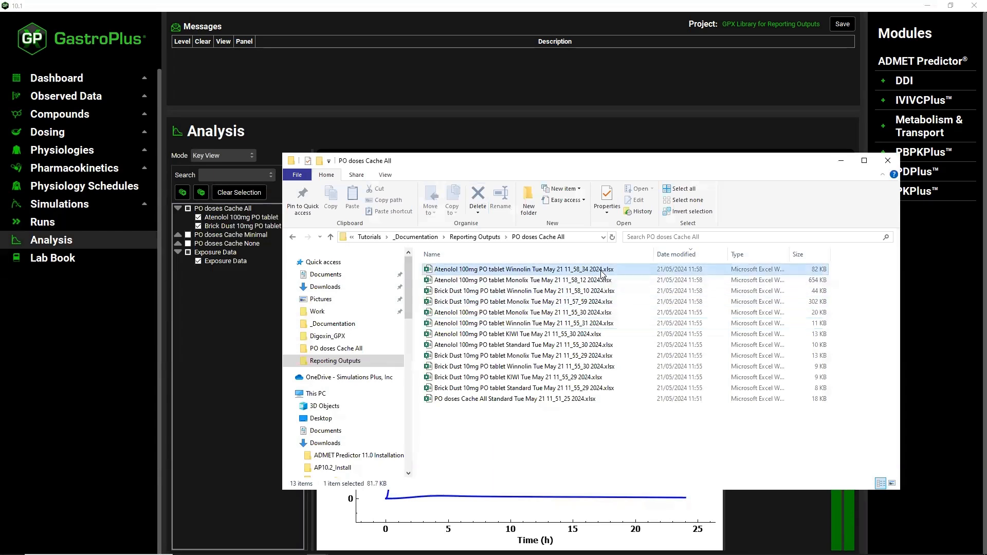
pyautogui.keyDown('ctrl'); pyautogui.click(593, 280); pyautogui.keyUp('ctrl')
pyautogui.rightClick(594, 282)
pyautogui.click(607, 292)
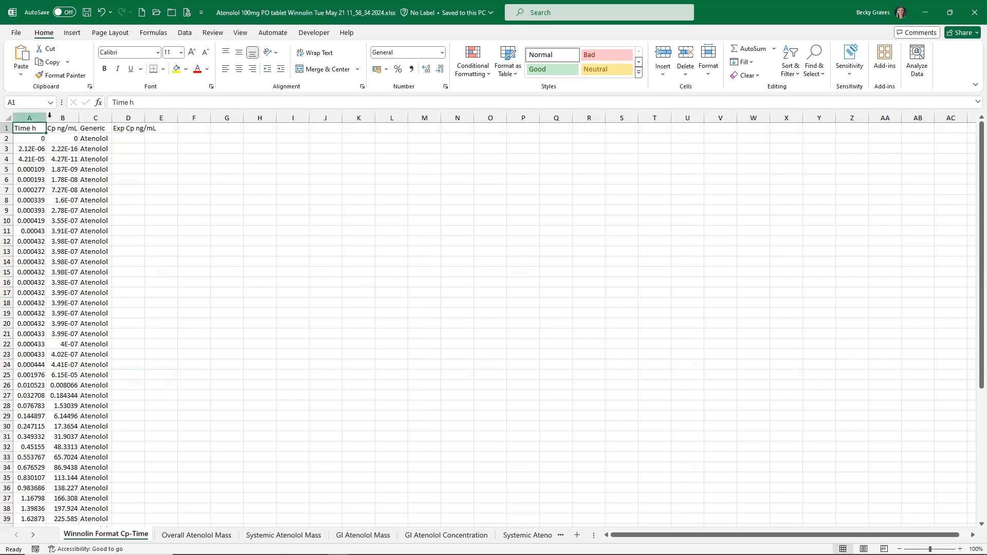
# Review the Winnolin workbook's Cp-Time data and autofit all columns on the Overall Atenolol Mass sheet.
pyautogui.scroll(-6, 58, 216)
pyautogui.scroll(6, 58, 216)
pyautogui.click(33, 535)
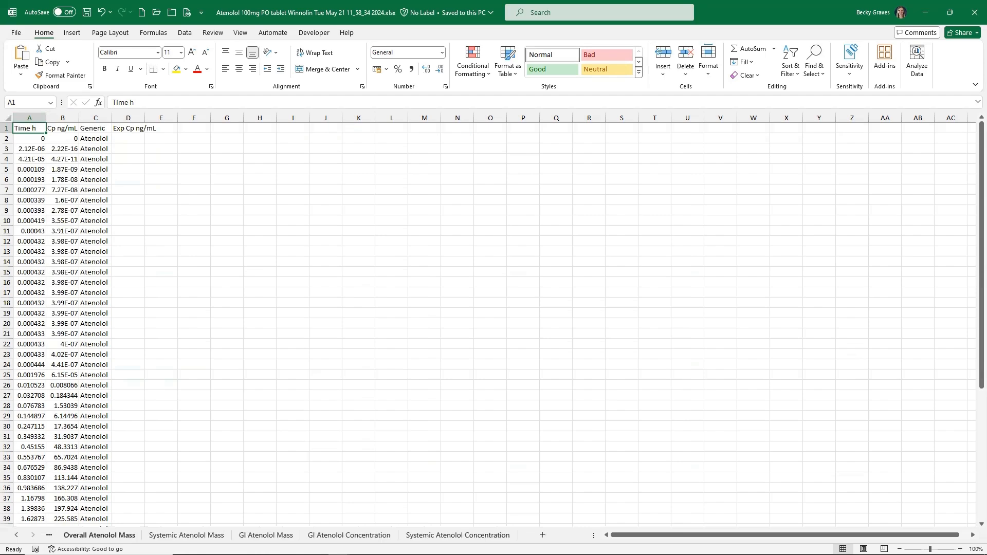
pyautogui.click(99, 535)
pyautogui.click(8, 118)
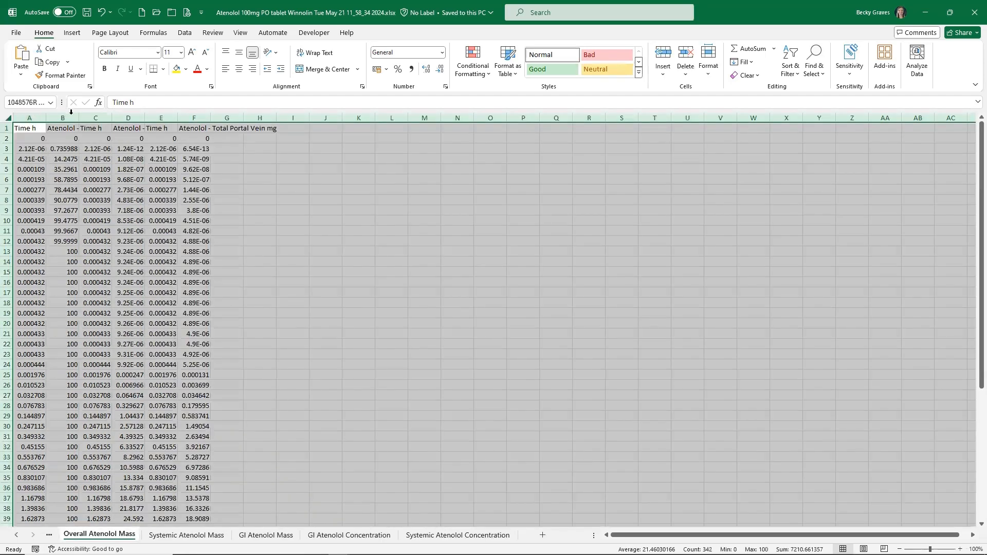
pyautogui.click(81, 118)
pyautogui.click(7, 118)
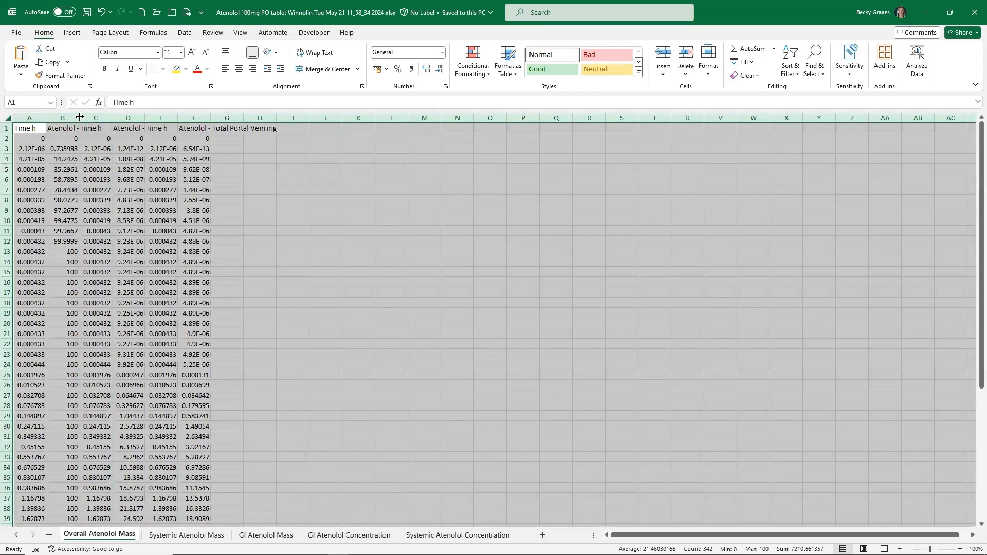
pyautogui.doubleClick(79, 118)
# Inspect the Total Dissolved, Total Absorbed and Total Portal Vein headers on the Overall Atenolol Mass sheet.
pyautogui.click(108, 128)
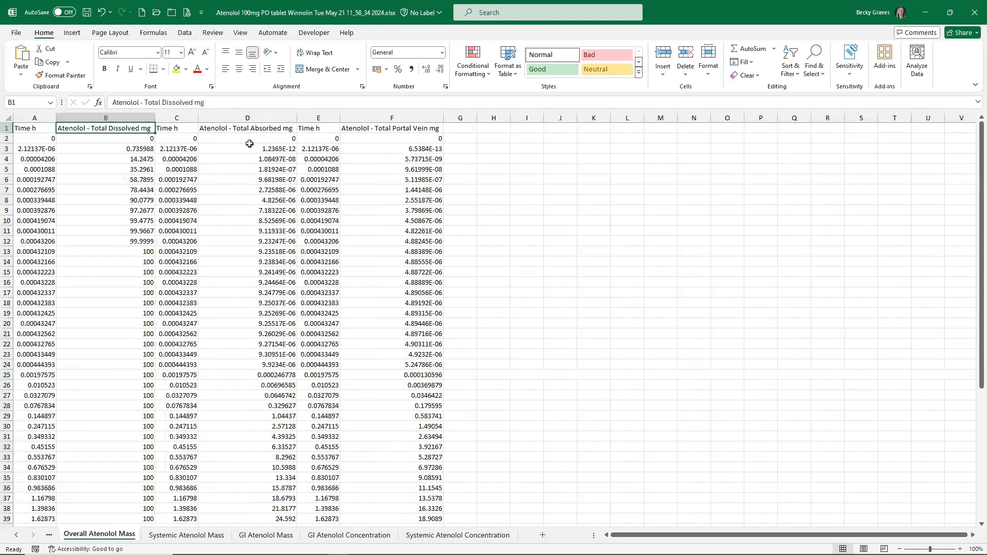
pyautogui.click(250, 128)
pyautogui.click(377, 129)
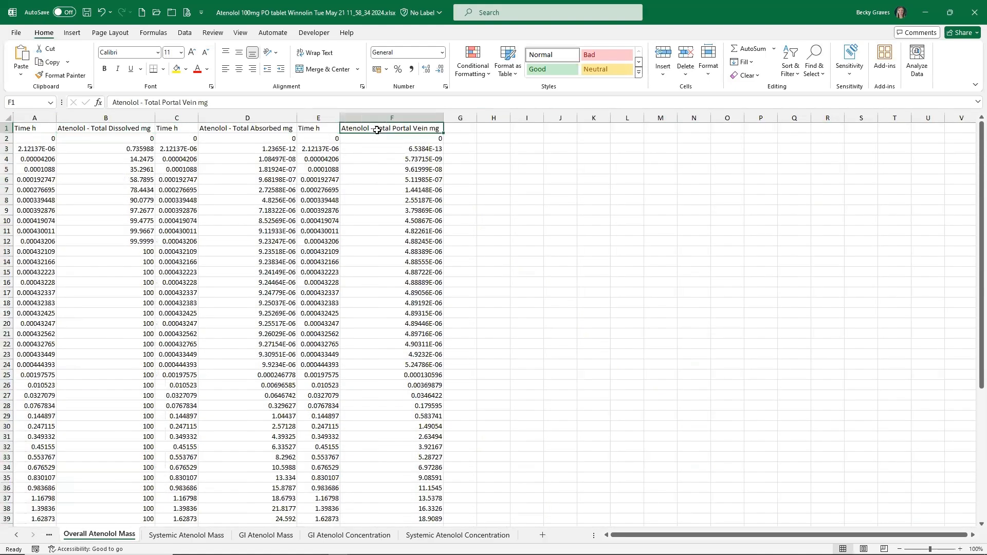
# Inspect the profile headers in B1, D1 and F1 on the Systemic Atenolol Mass sheet.
pyautogui.click(186, 535)
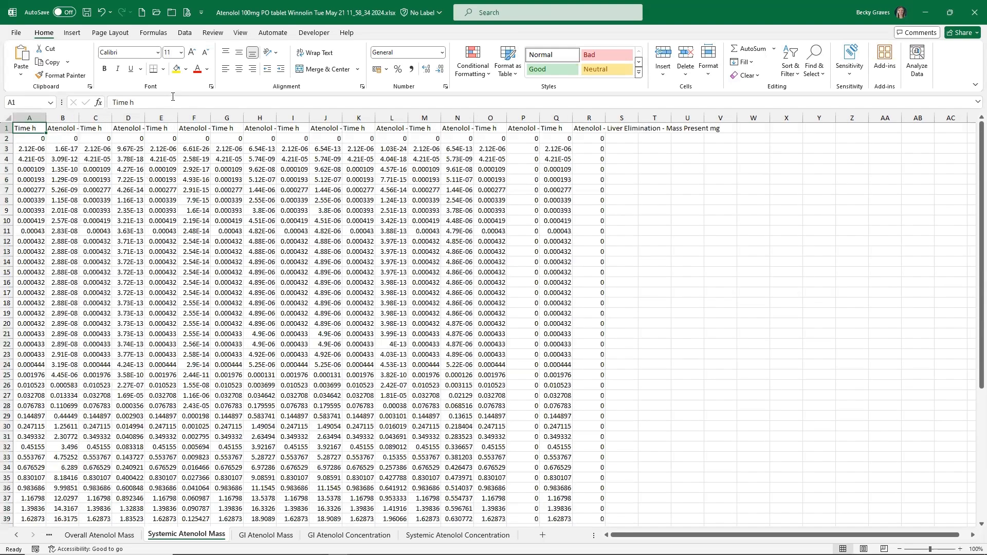
pyautogui.click(63, 128)
pyautogui.click(126, 128)
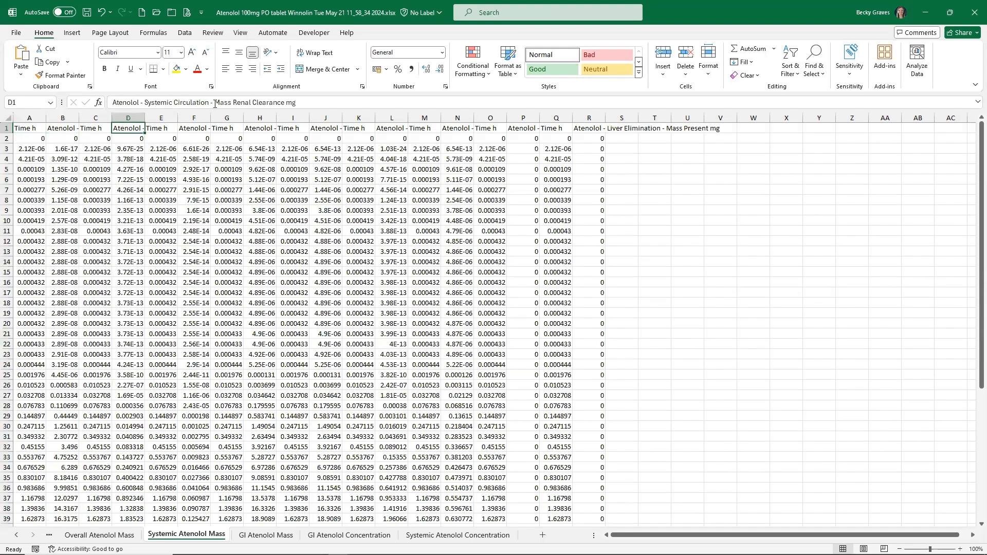
pyautogui.click(199, 128)
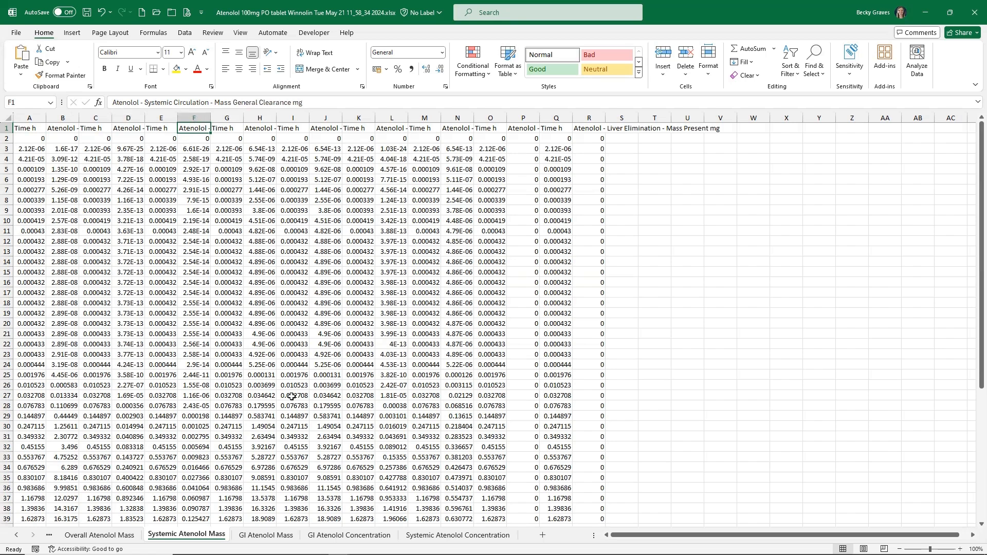
# Inspect the header in B1 and the remaining profile columns on the GI Atenolol Mass sheet.
pyautogui.click(277, 535)
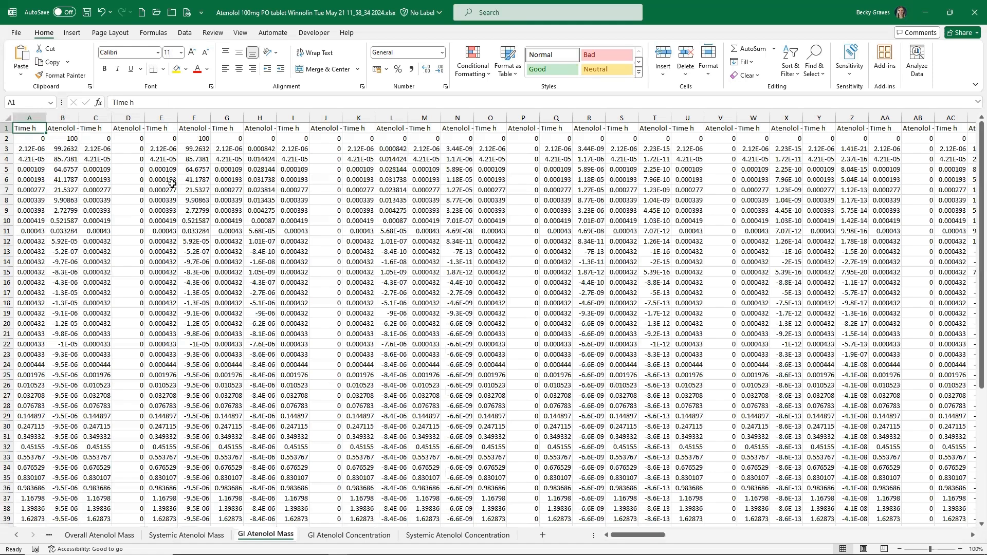
pyautogui.click(66, 128)
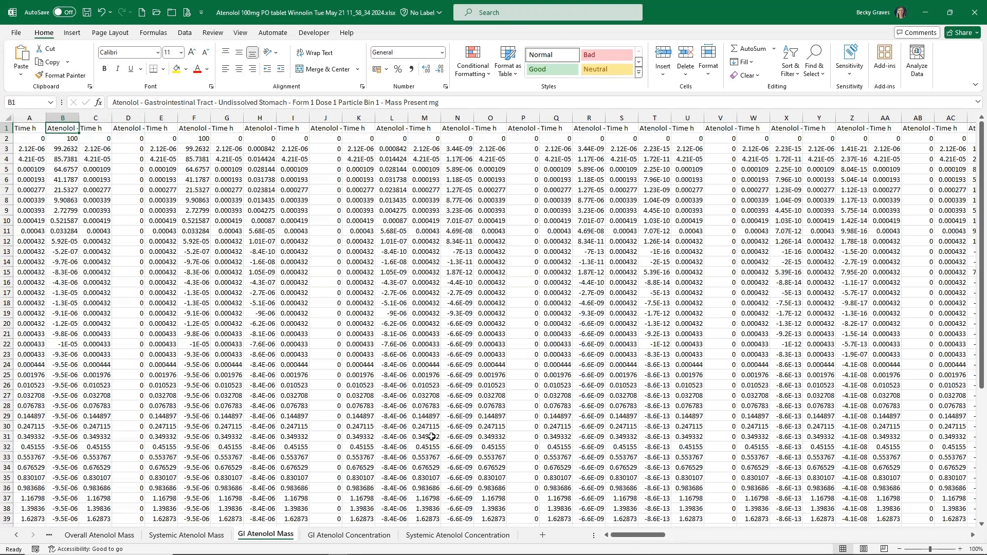
pyautogui.moveTo(648, 535); pyautogui.dragTo(385, 537)
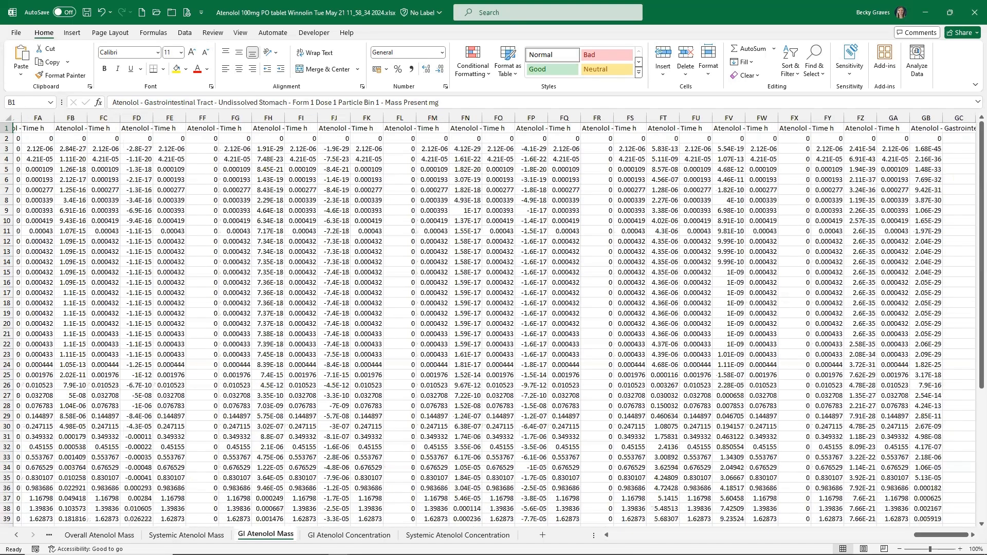
# Inspect the profile header in B1 and the Time h column on the GI Atenolol Concentration sheet.
pyautogui.click(385, 537)
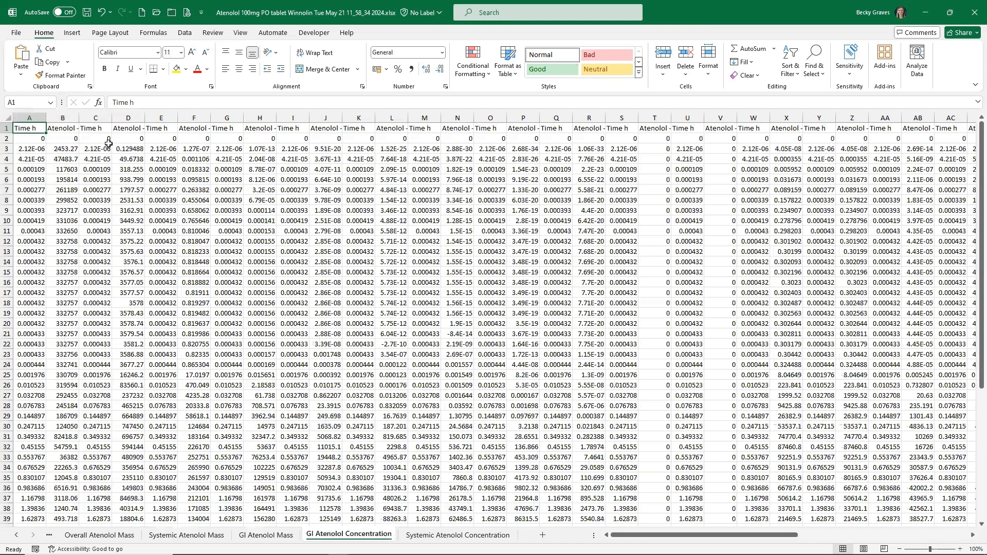
pyautogui.click(66, 128)
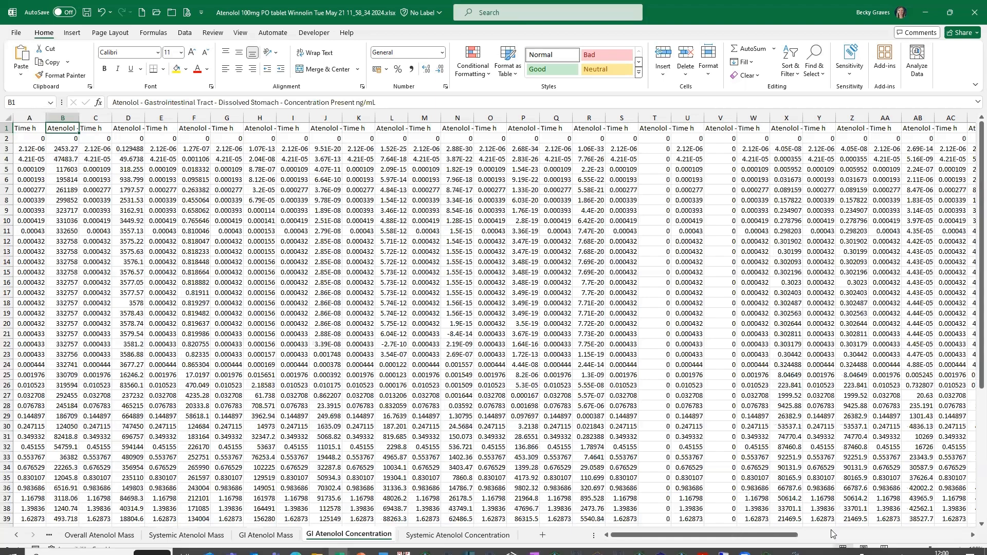
pyautogui.moveTo(731, 533); pyautogui.dragTo(35, 123)
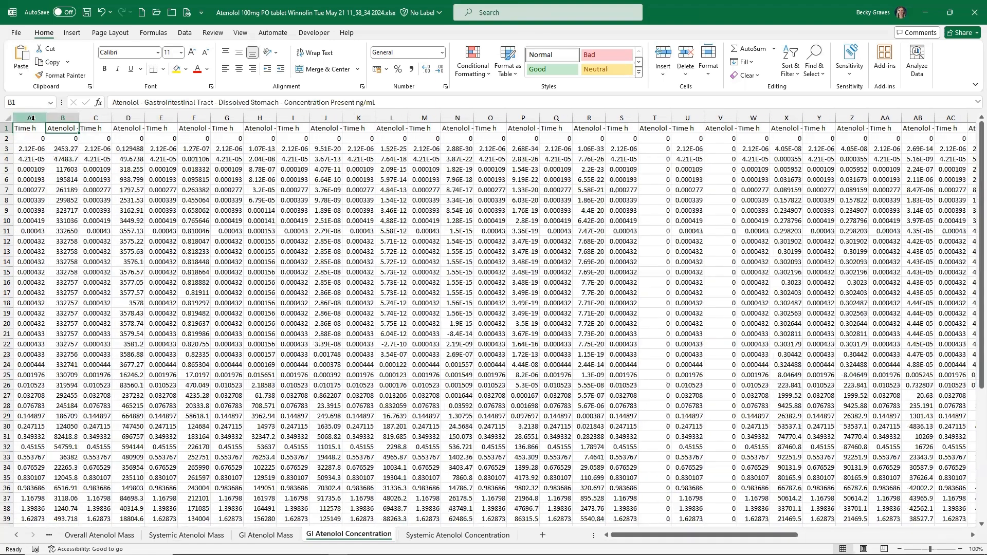
pyautogui.hotkey('ctrl', 'Home')
pyautogui.hotkey('ctrl', 'space')
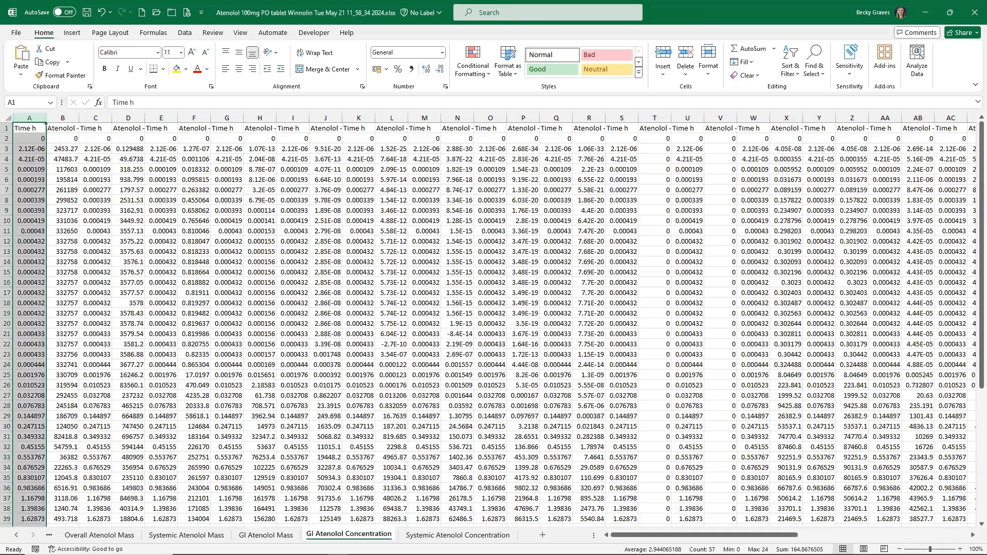
# Inspect the profile headers in B1, D1, F1 and H1 on the Systemic Atenolol Concentration sheet.
pyautogui.hotkey('ctrl', 'pagedown')
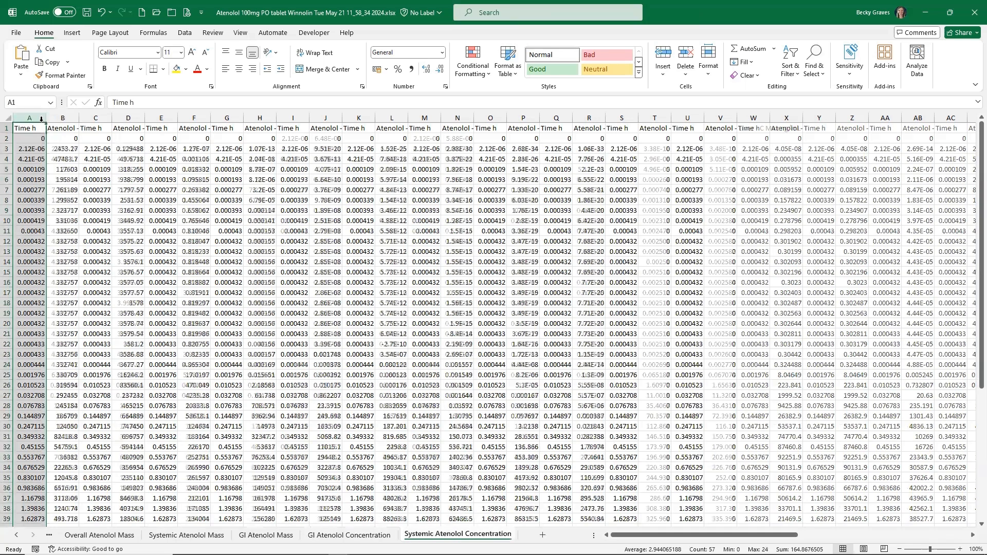
pyautogui.click(65, 129)
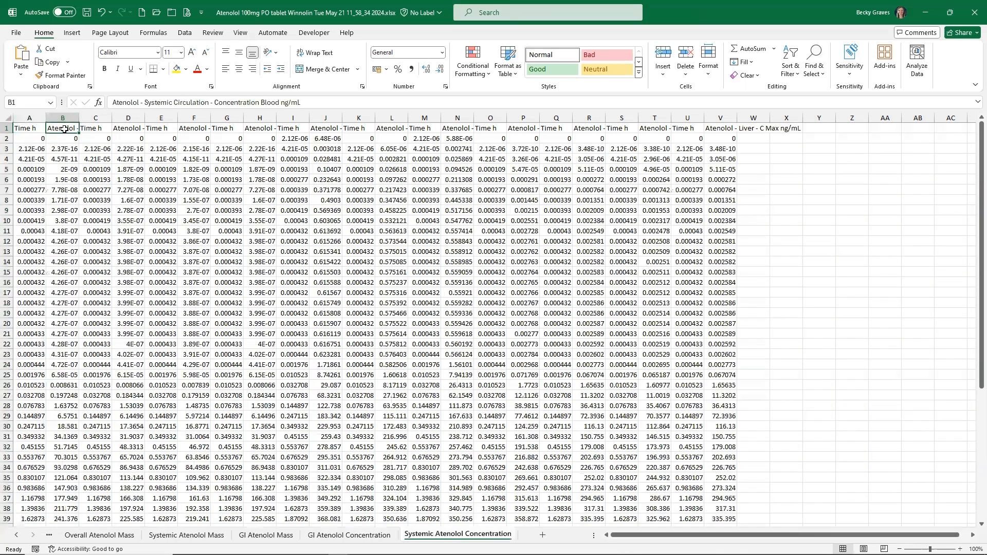
pyautogui.click(130, 127)
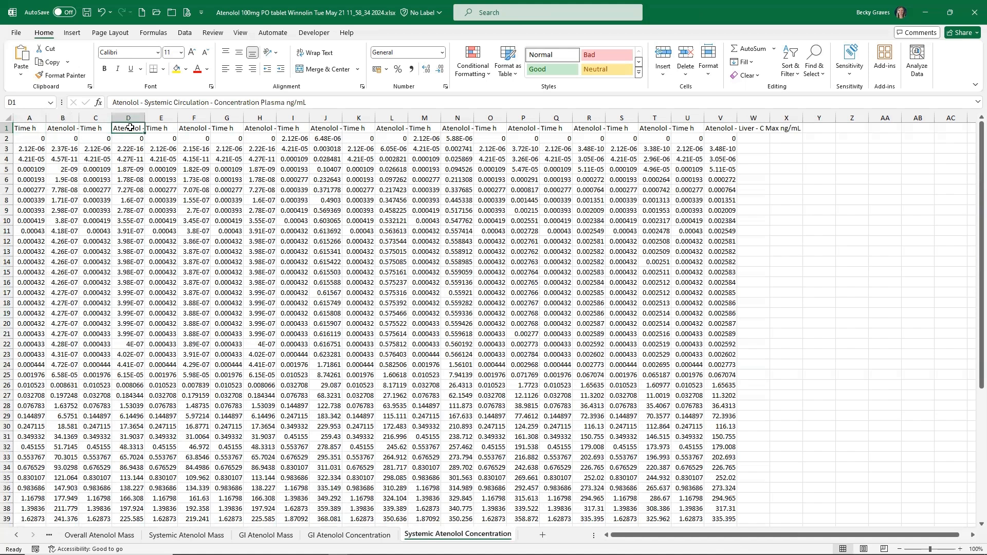
pyautogui.click(189, 128)
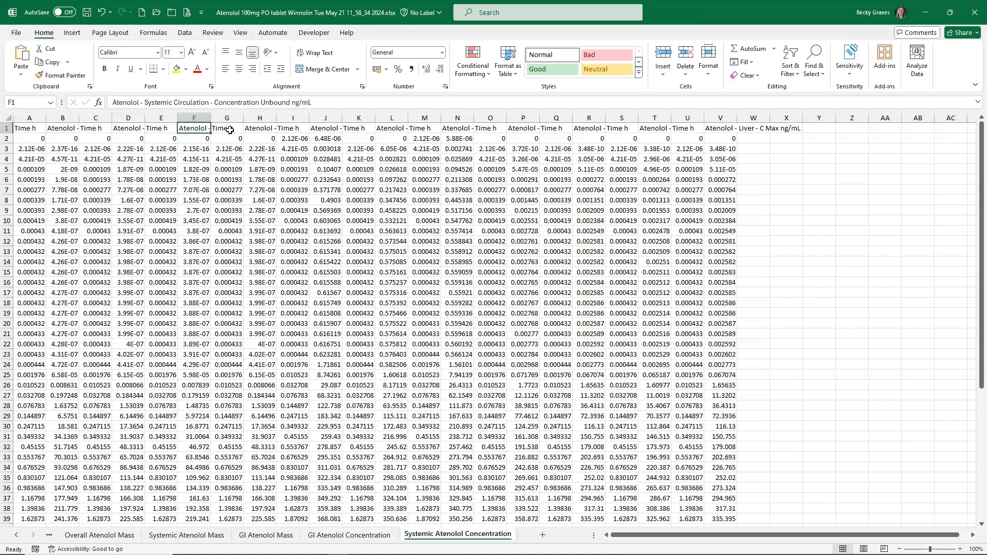
pyautogui.click(264, 129)
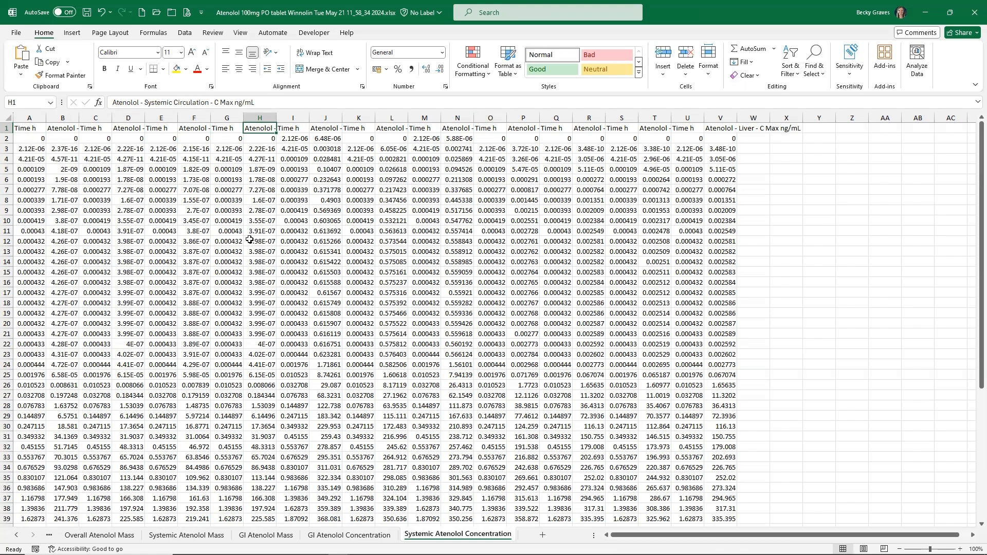
pyautogui.scroll(-1, 249, 239)
pyautogui.scroll(1, 250, 240)
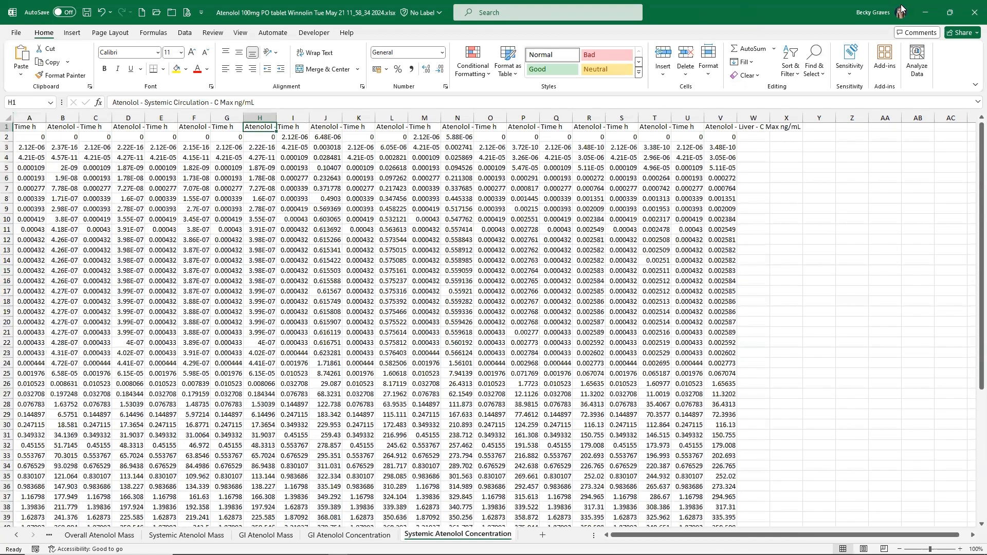
# Switch to the Monolix workbook, autofit the DVIDC column and review the Monolix Format records down to the last row.
pyautogui.hotkey('alt', 'Tab')
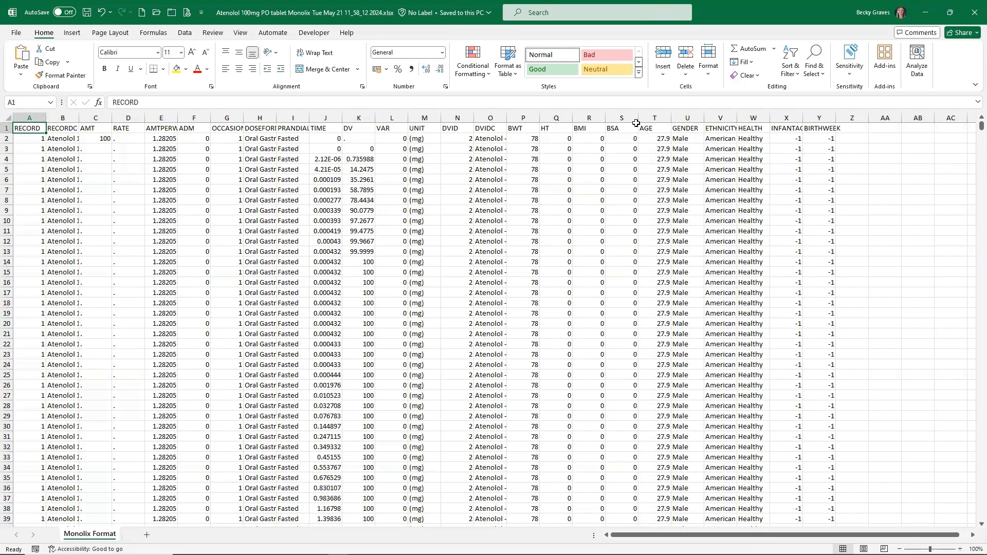
pyautogui.doubleClick(506, 118)
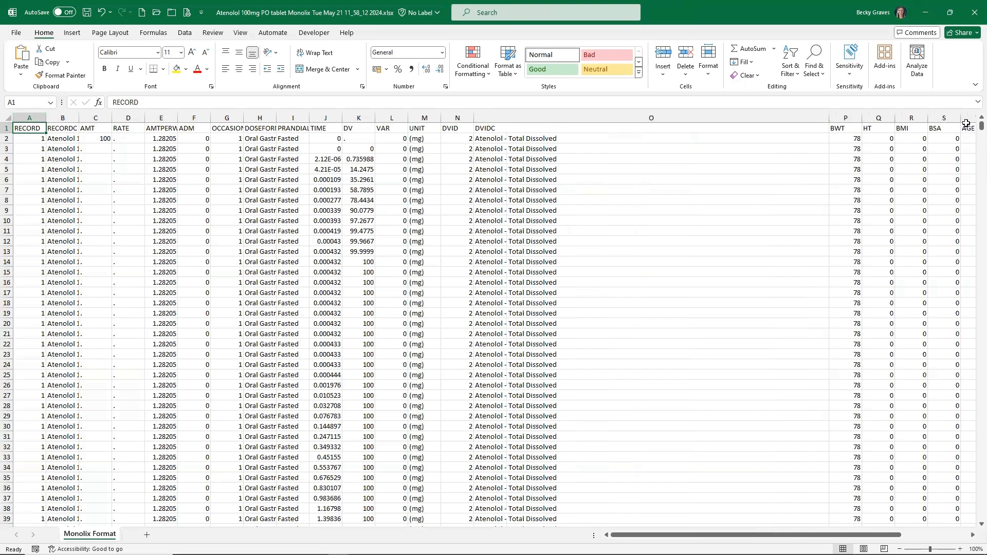
pyautogui.moveTo(981, 126); pyautogui.dragTo(981, 515)
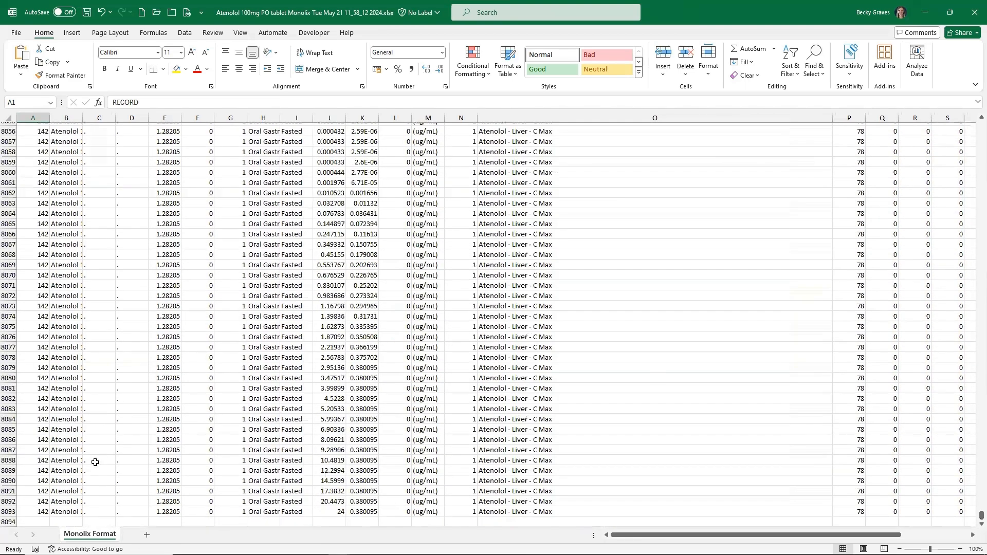